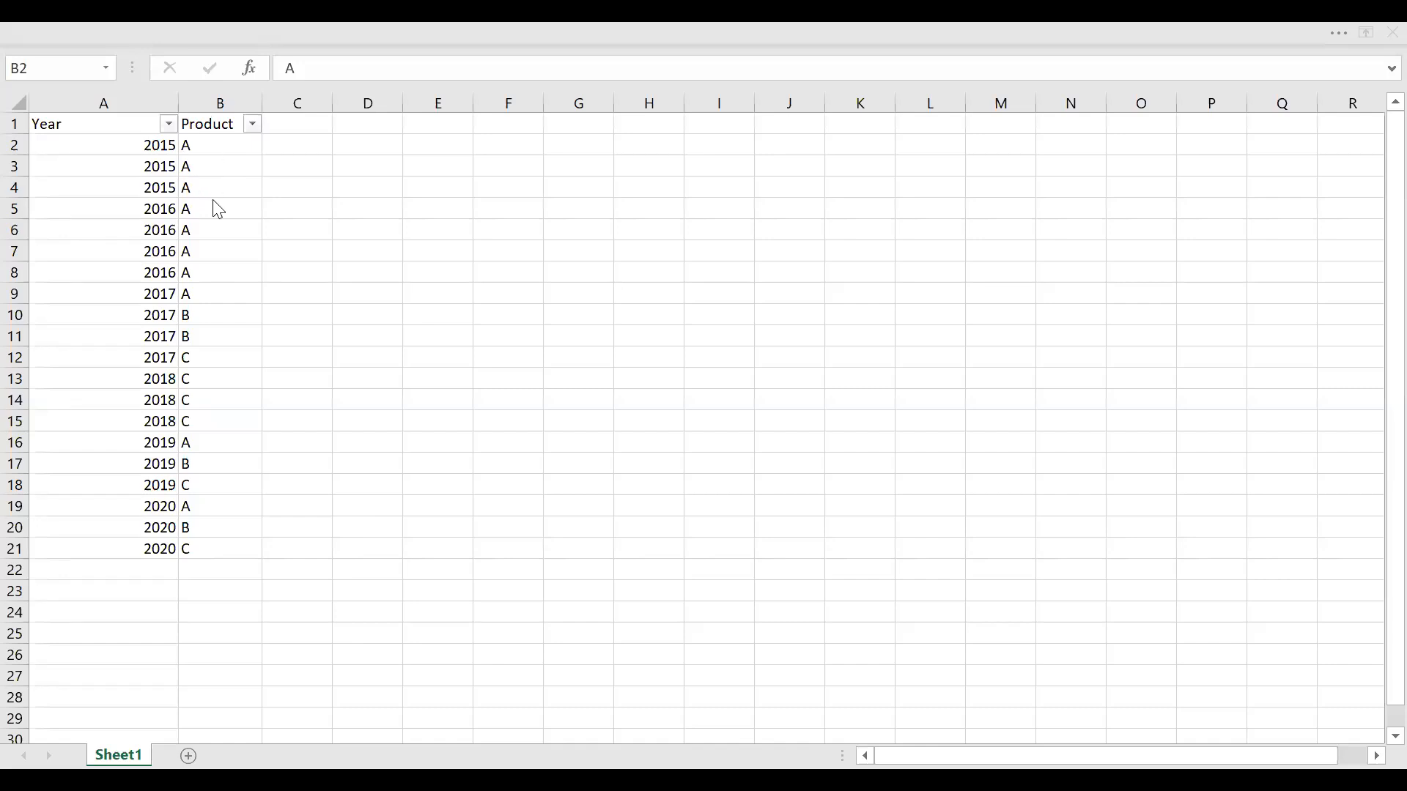
Filter the Product column to show only product A and clear that filter again
click(255, 128)
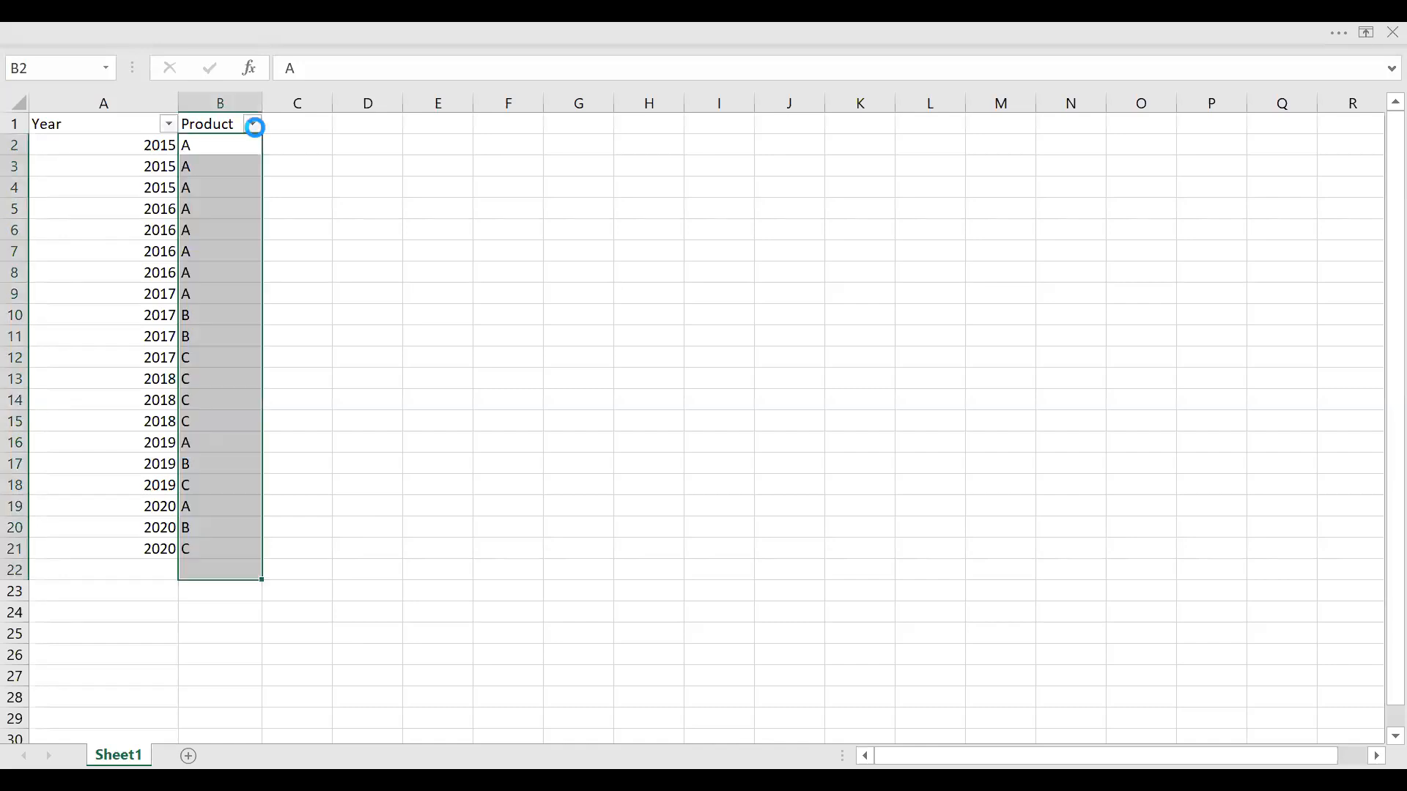
click(61, 337)
click(58, 358)
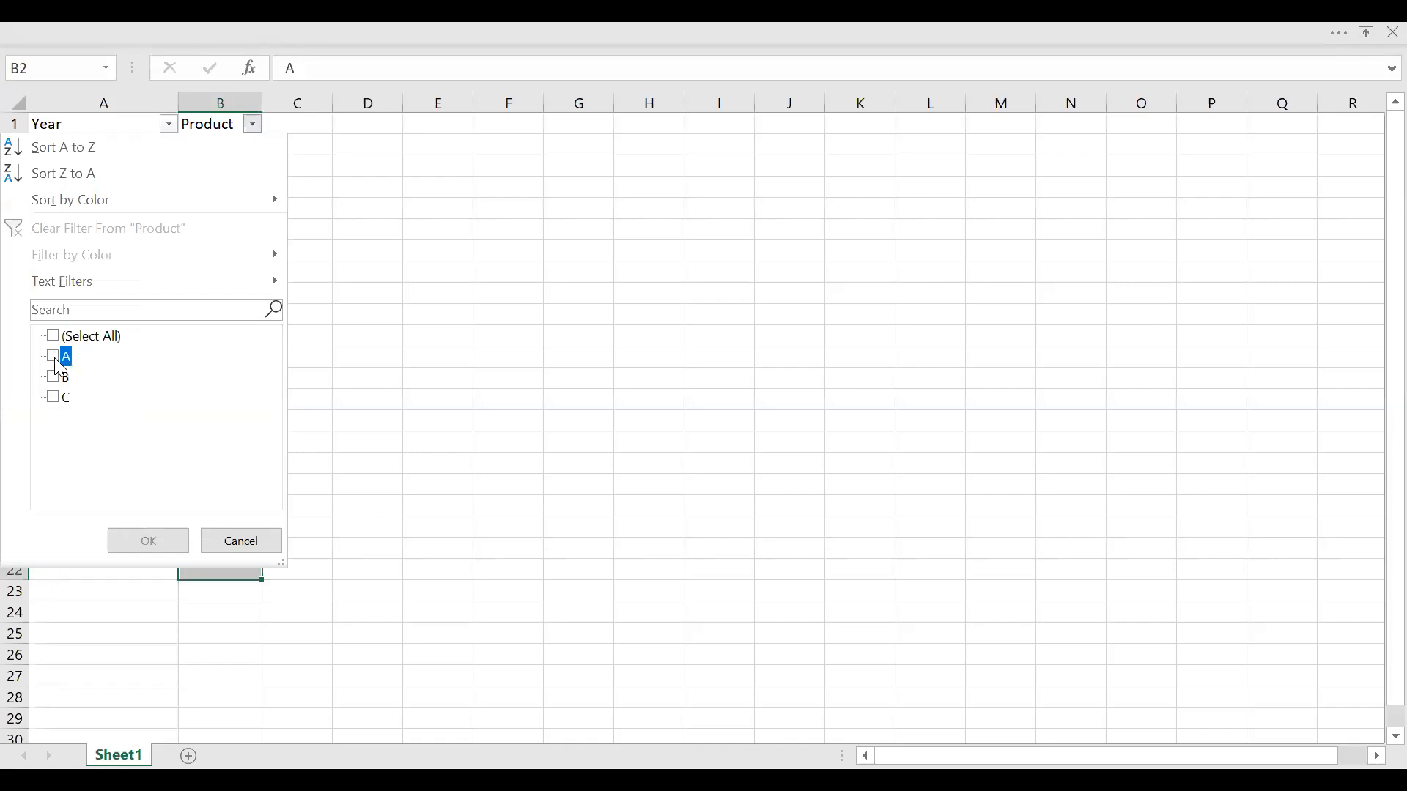
click(136, 545)
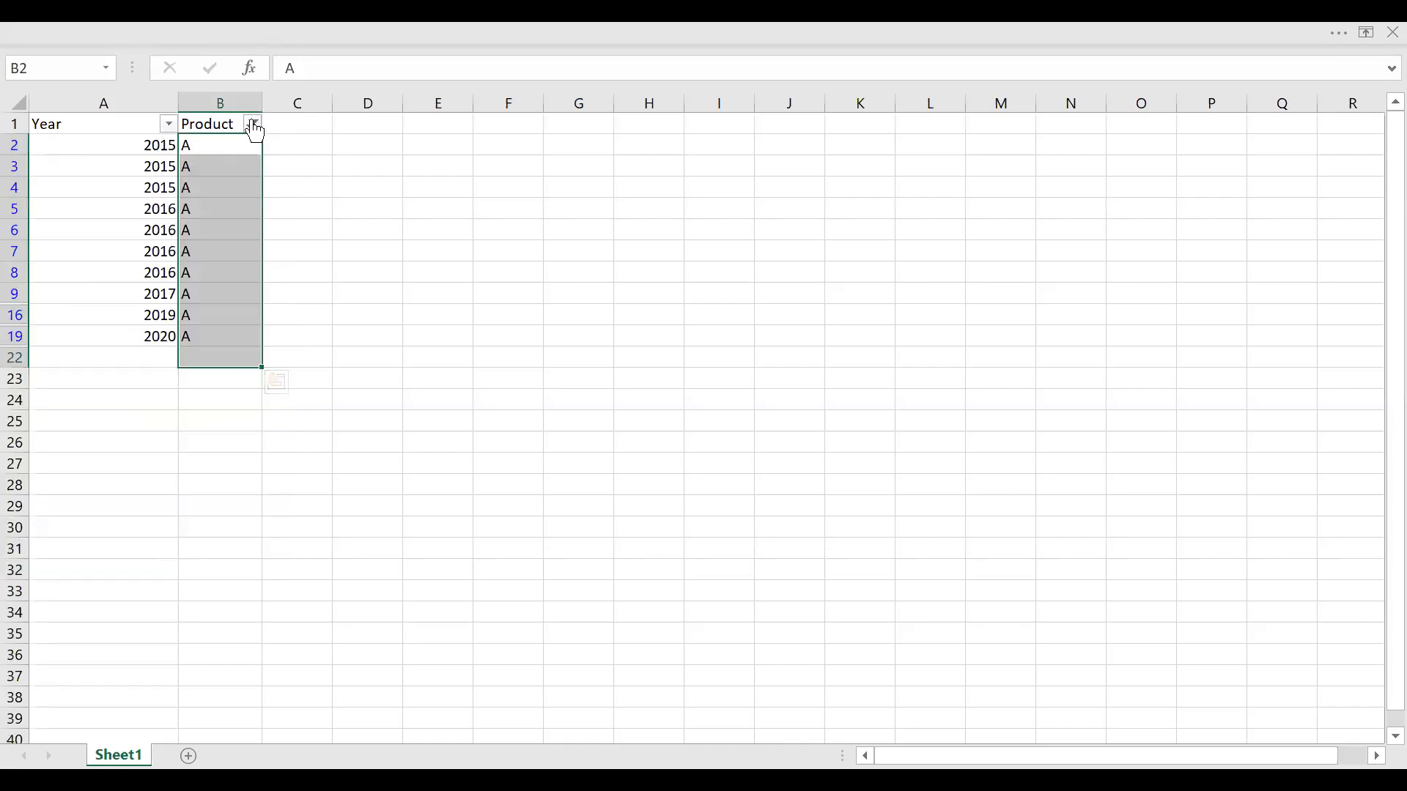
click(253, 125)
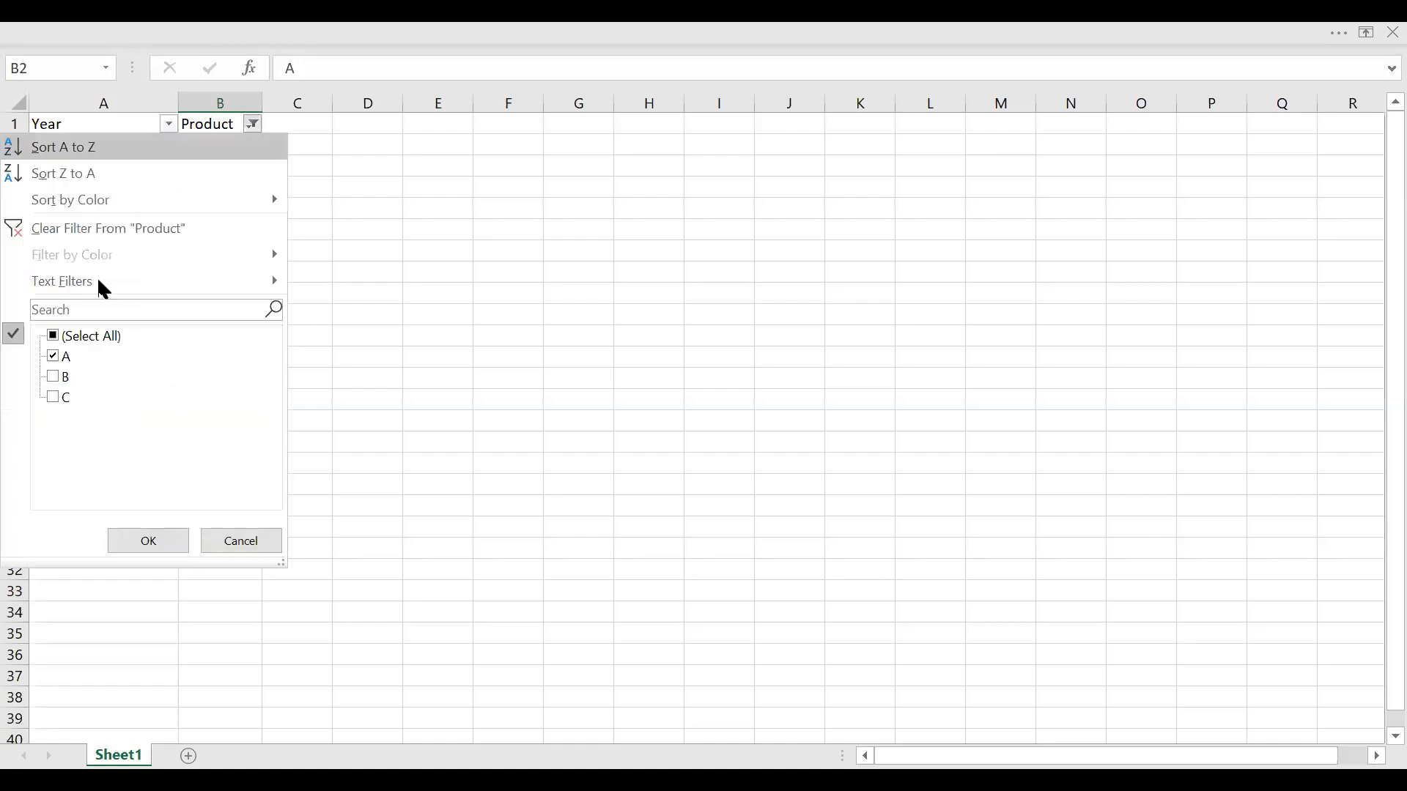
click(105, 229)
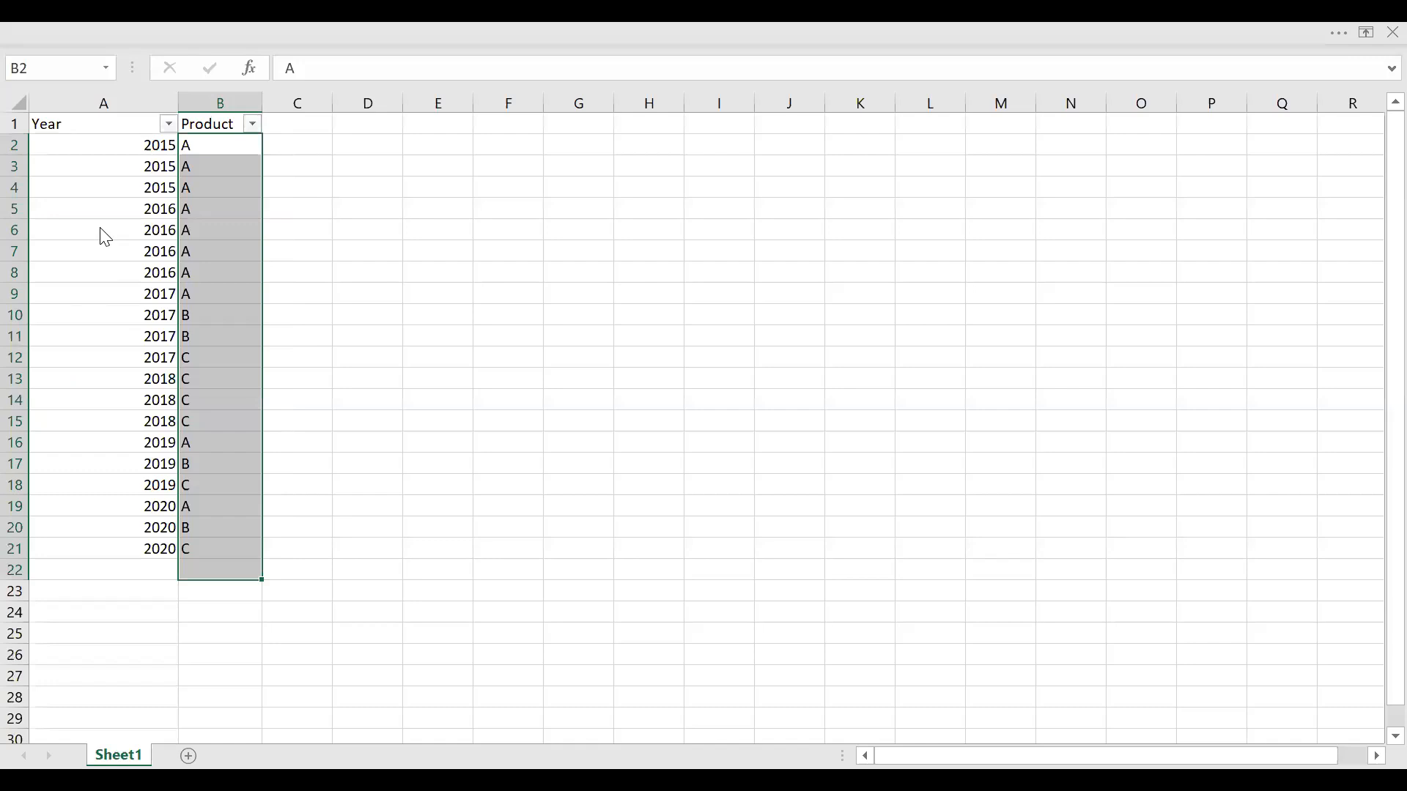
Switch to Power BI Desktop and start a new measure named COUNTIF_A
key(alt+Tab)
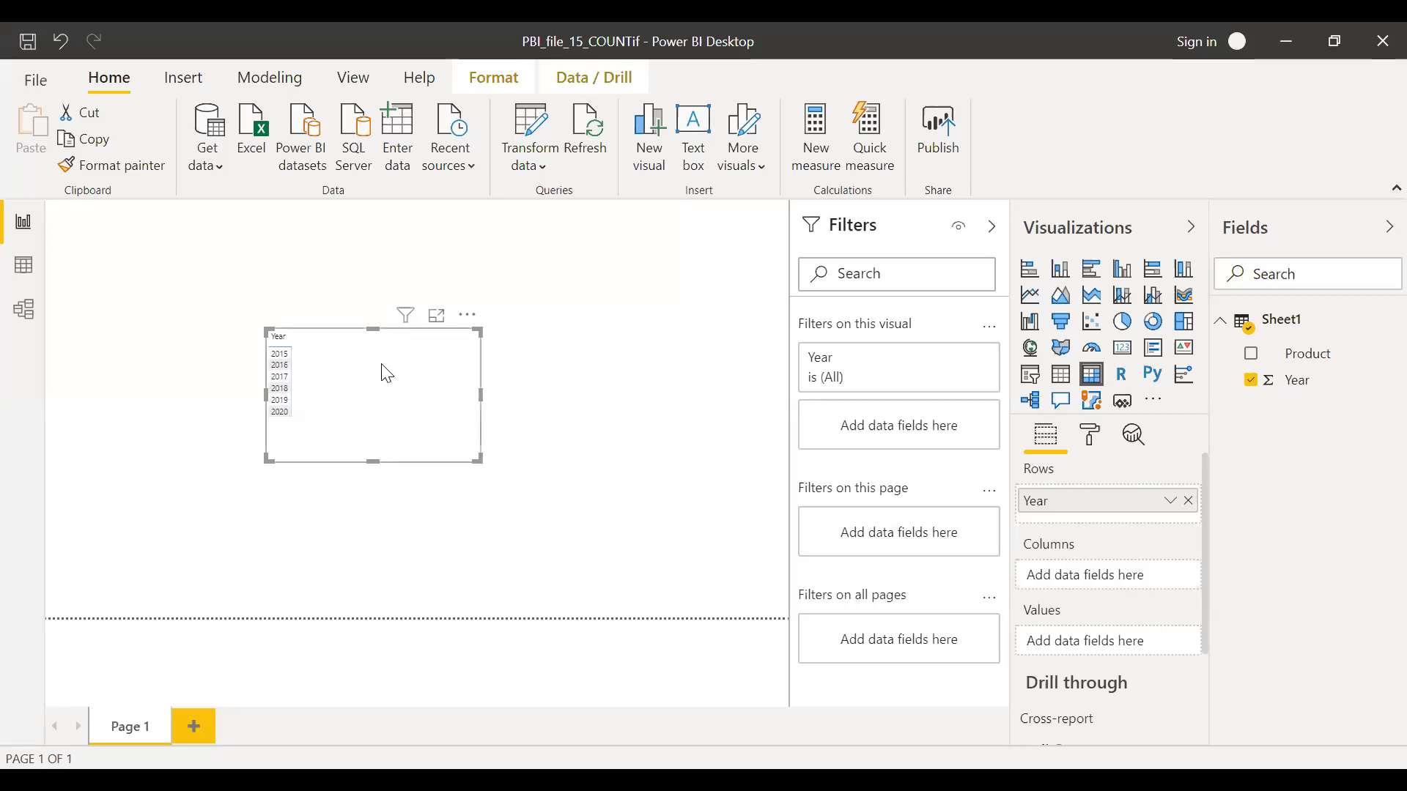
click(823, 162)
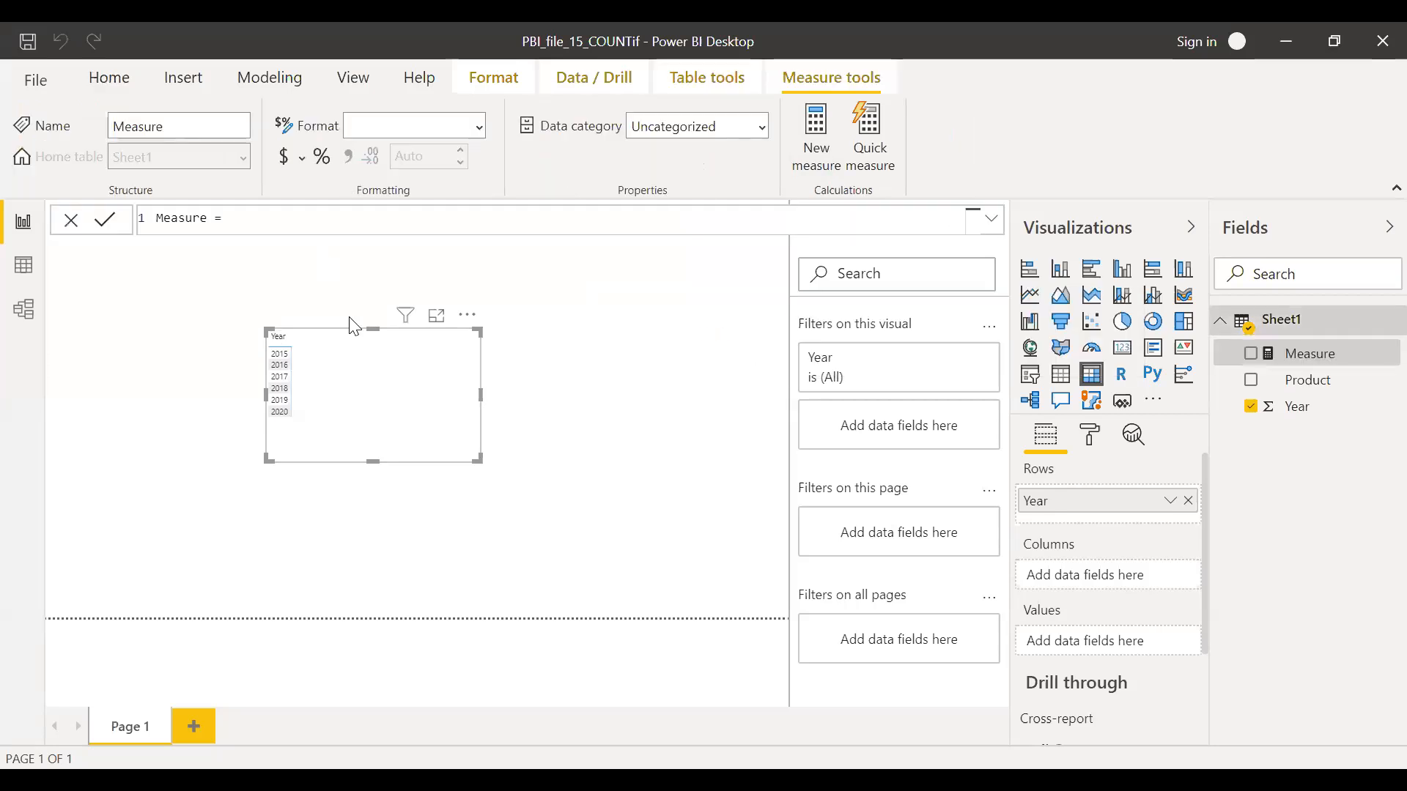
drag(245, 217, 55, 213)
text(COUNTIF_A =)
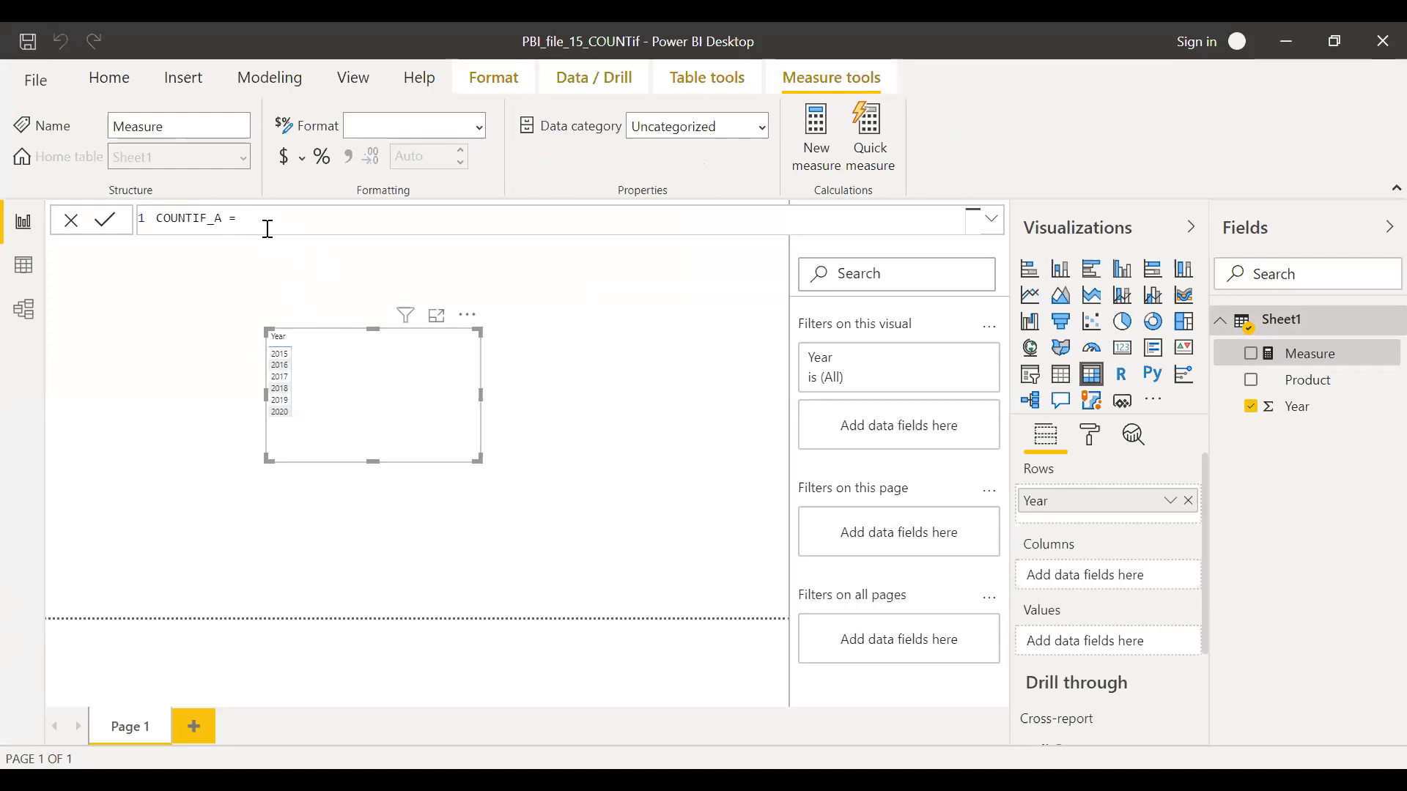
Begin the COUNTIF_A formula with CALCULATE containing a COUNTX over the Sheet1 table
text(CAL)
key(Tab)
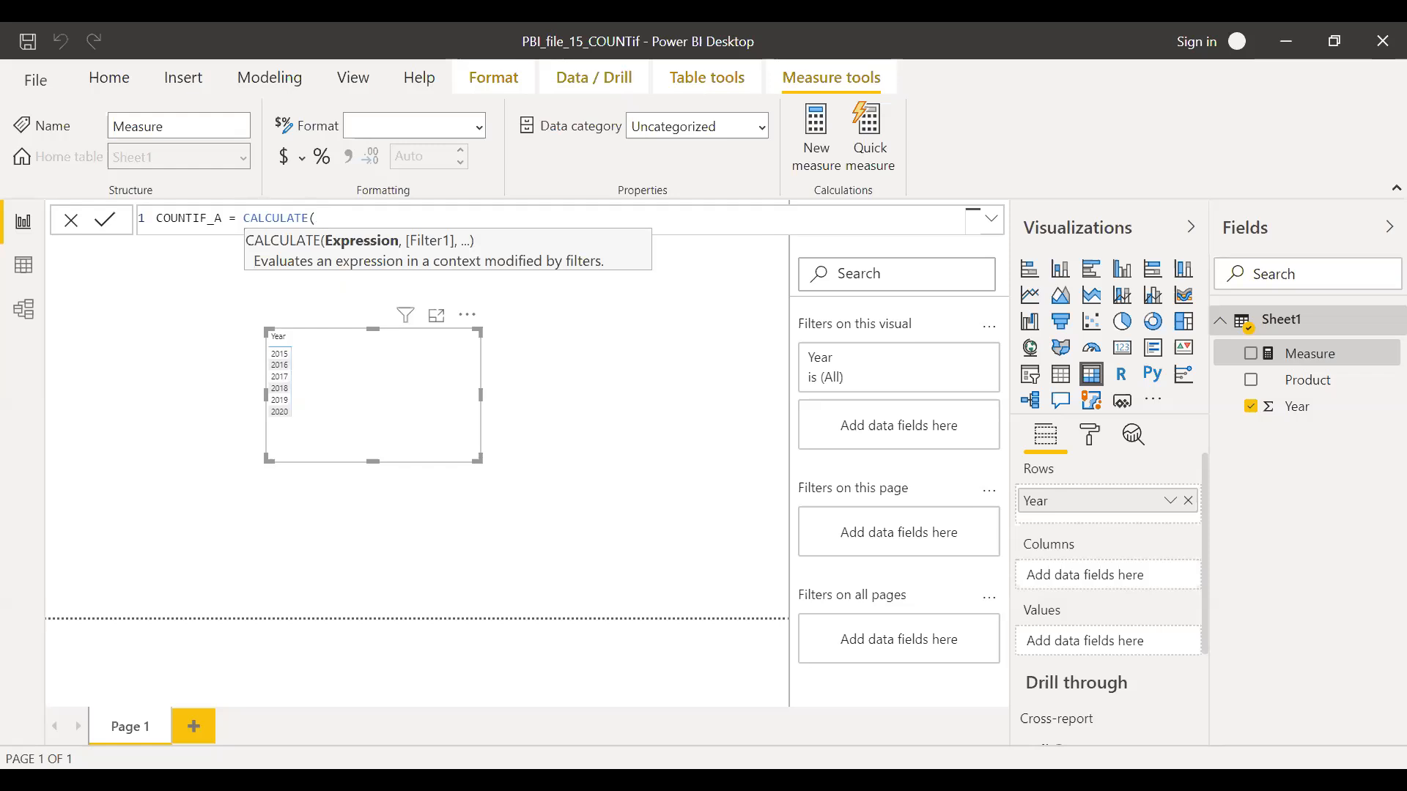
text(COUNT)
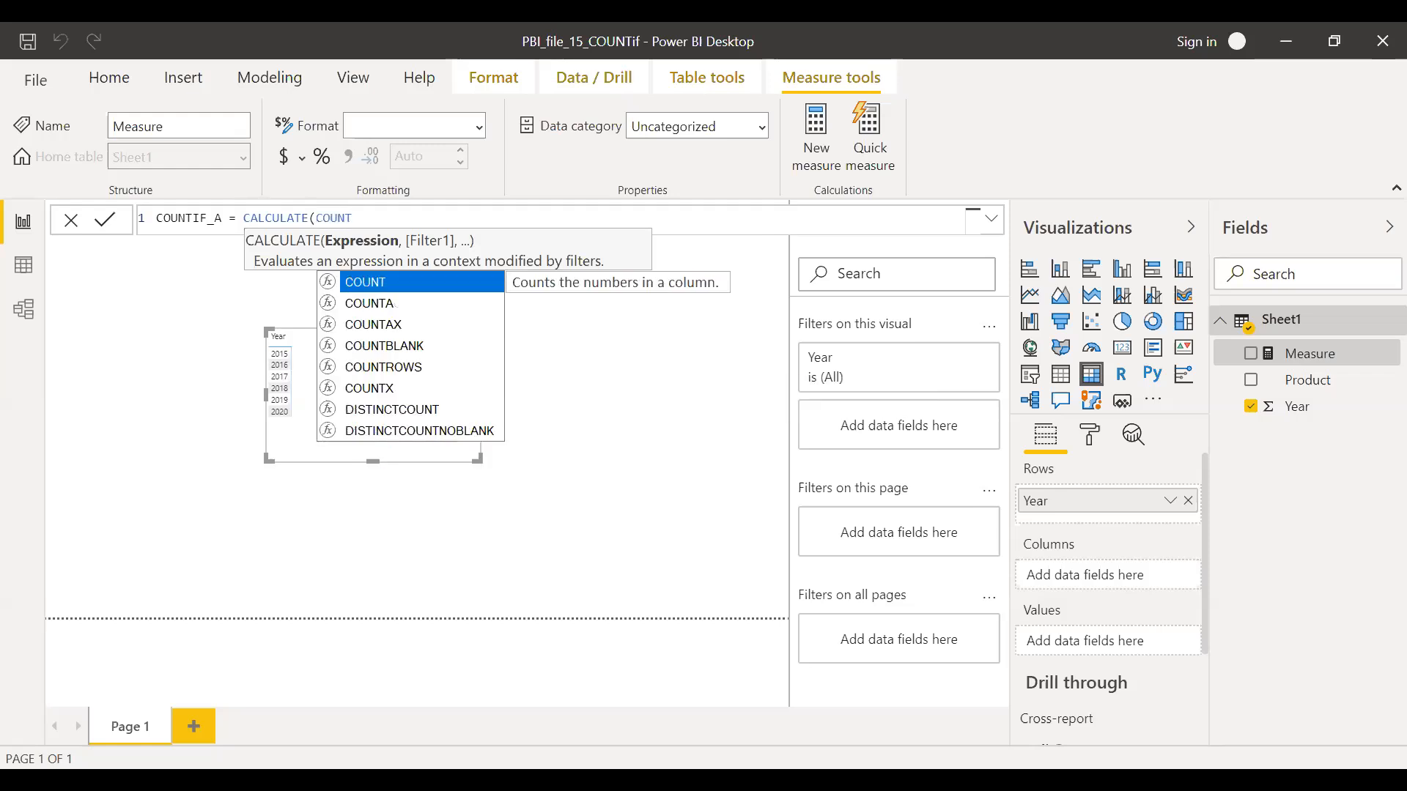
key(Down)
key(Down)
key(Down)
key(Down)
key(Down)
key(Tab)
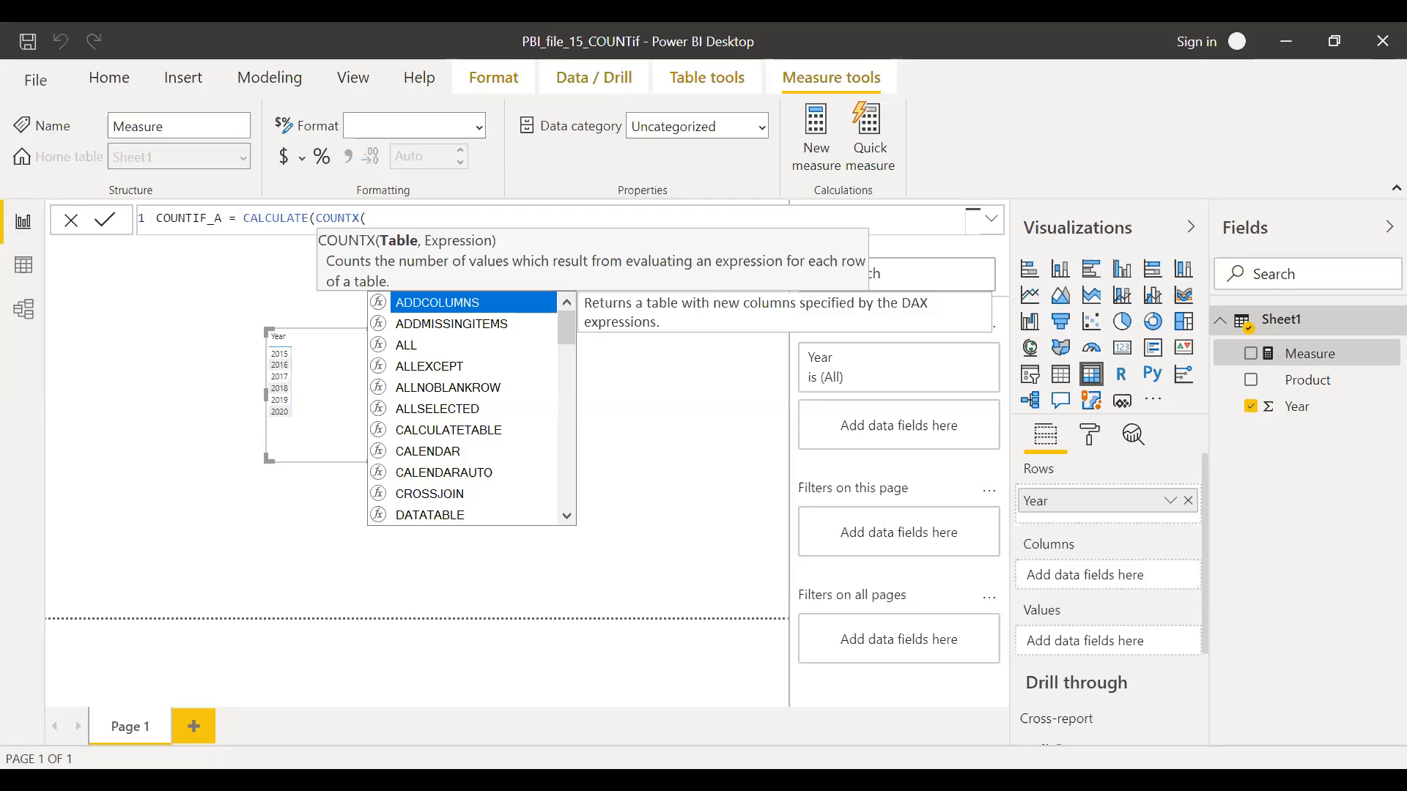
key(BackSpace)
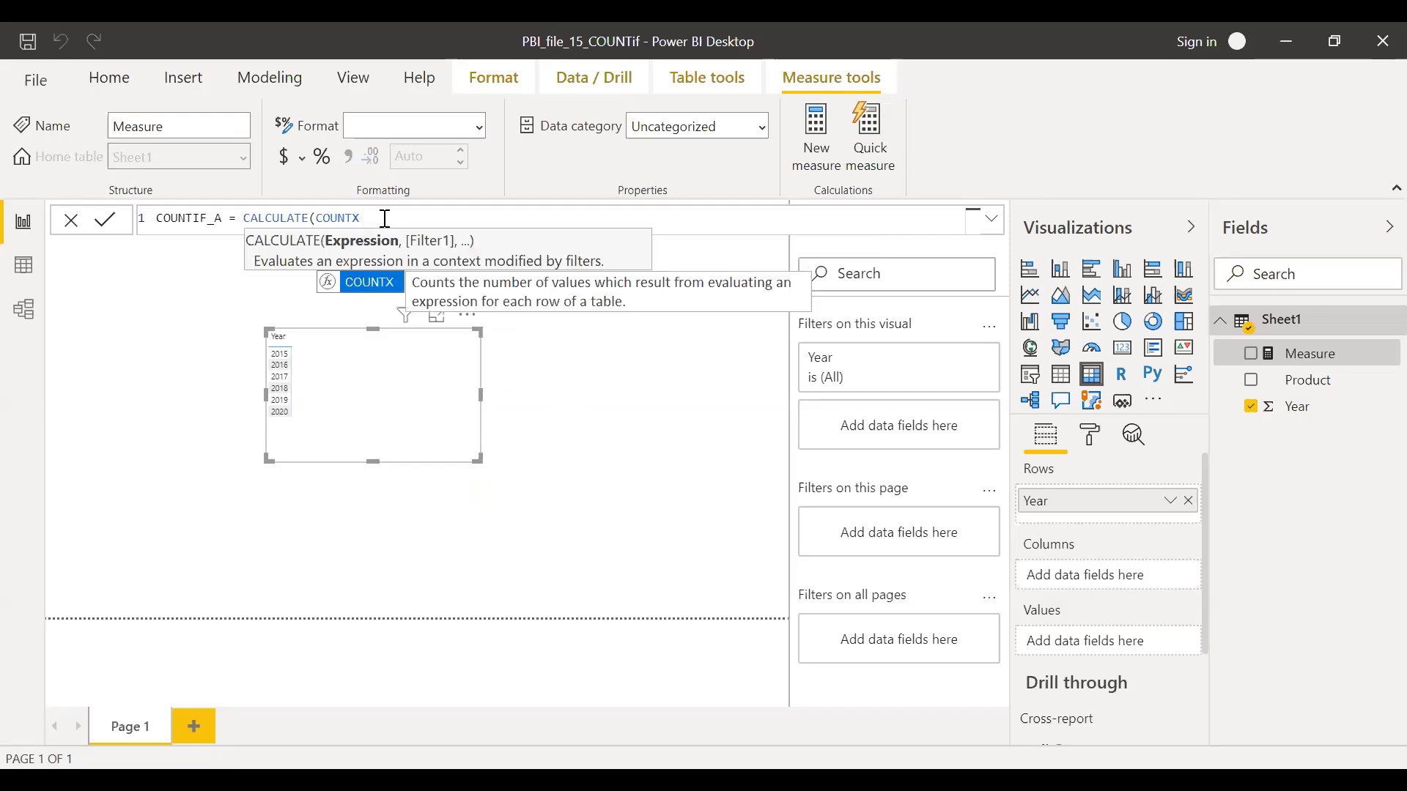
text(()
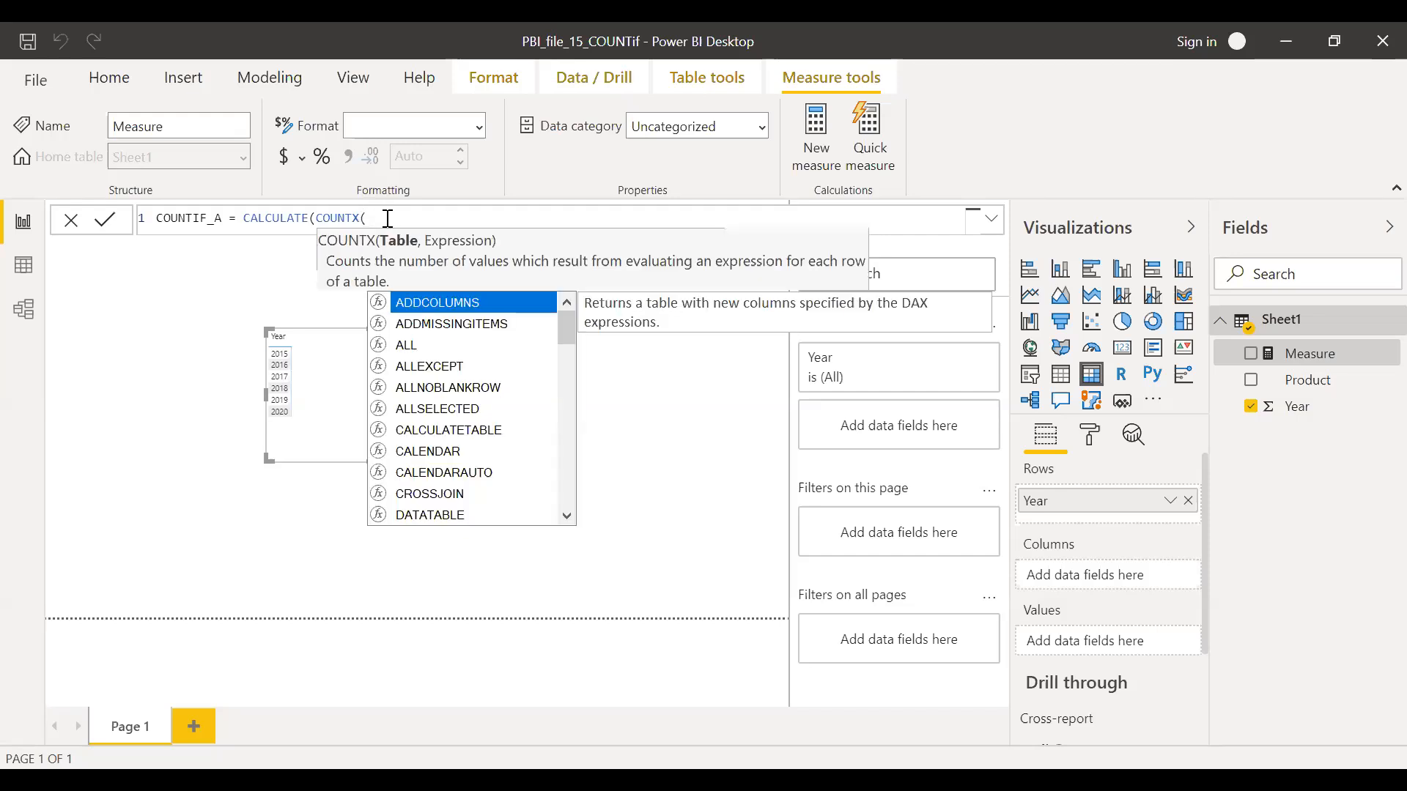
text(Sheet1,)
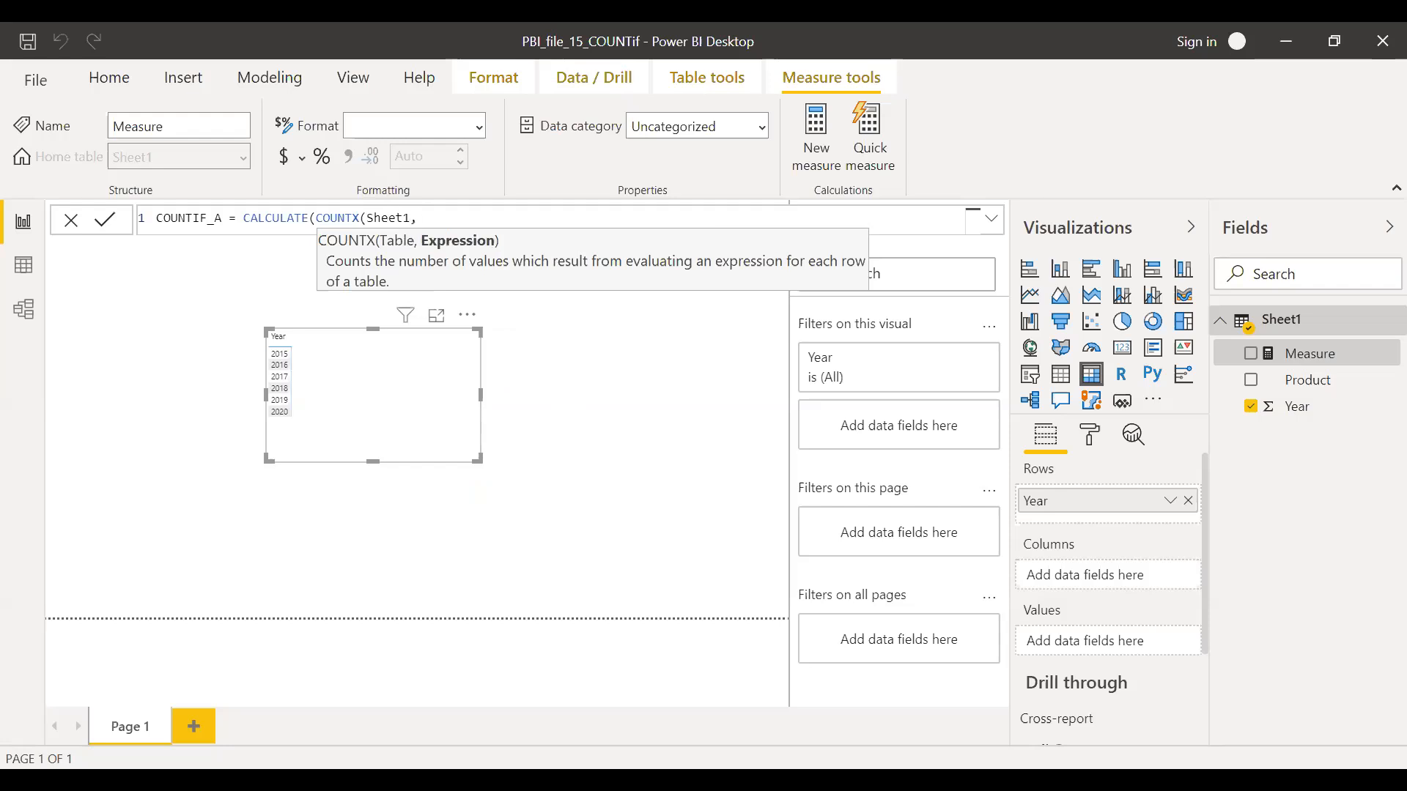
key(Escape)
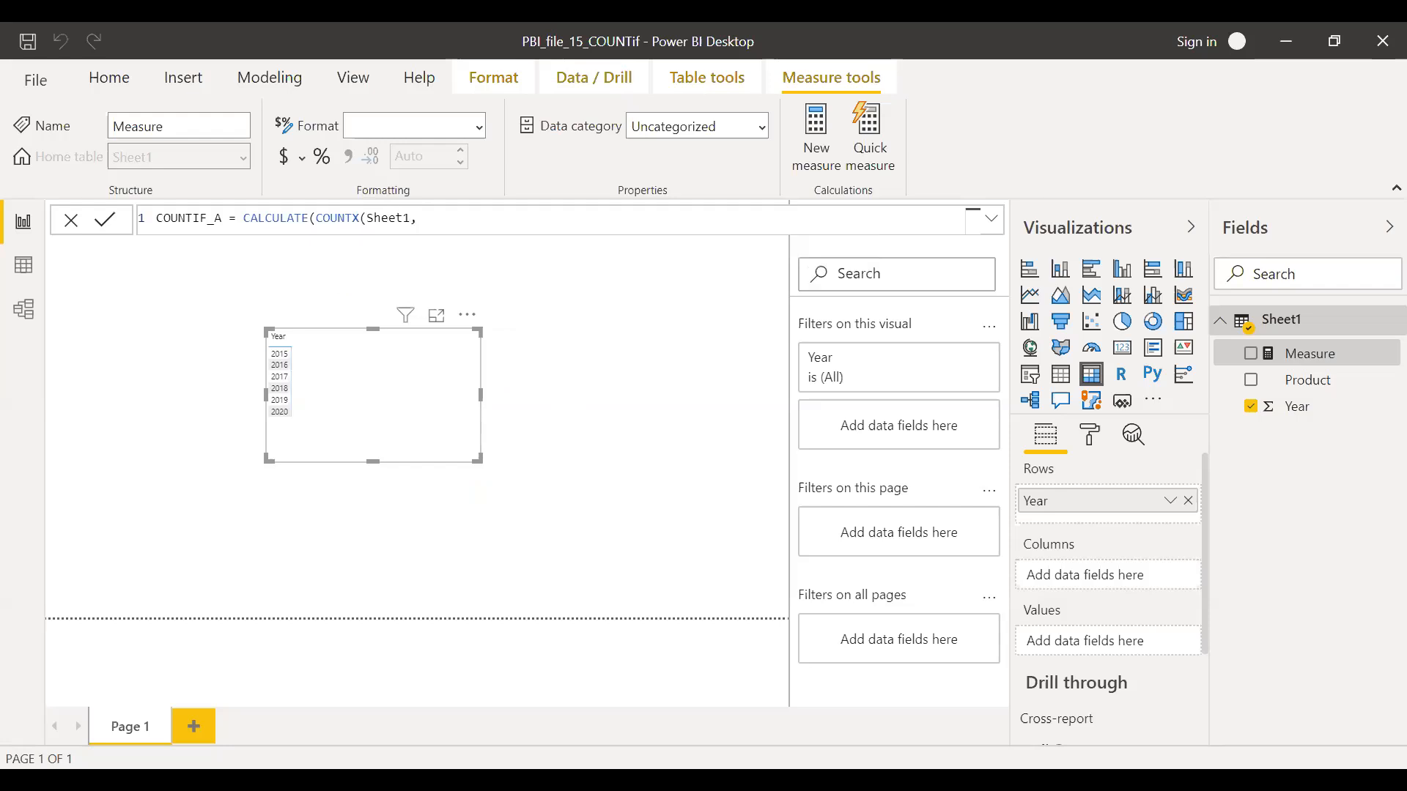
Enter COUNT(Sheet1[Product]) as the COUNTX expression and close COUNTX, ready for the CALCULATE filter argument
text(COUNT()
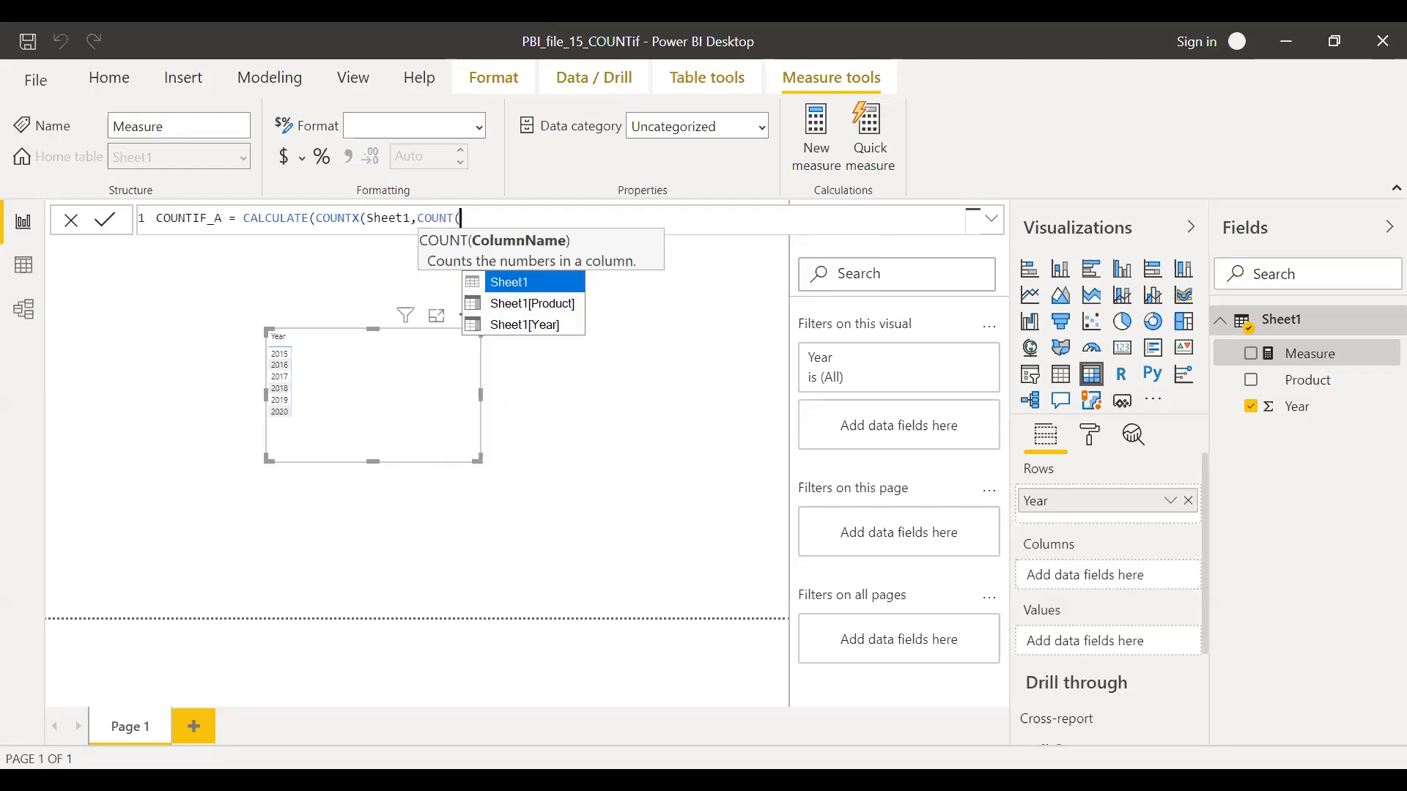
key(Down)
key(Tab)
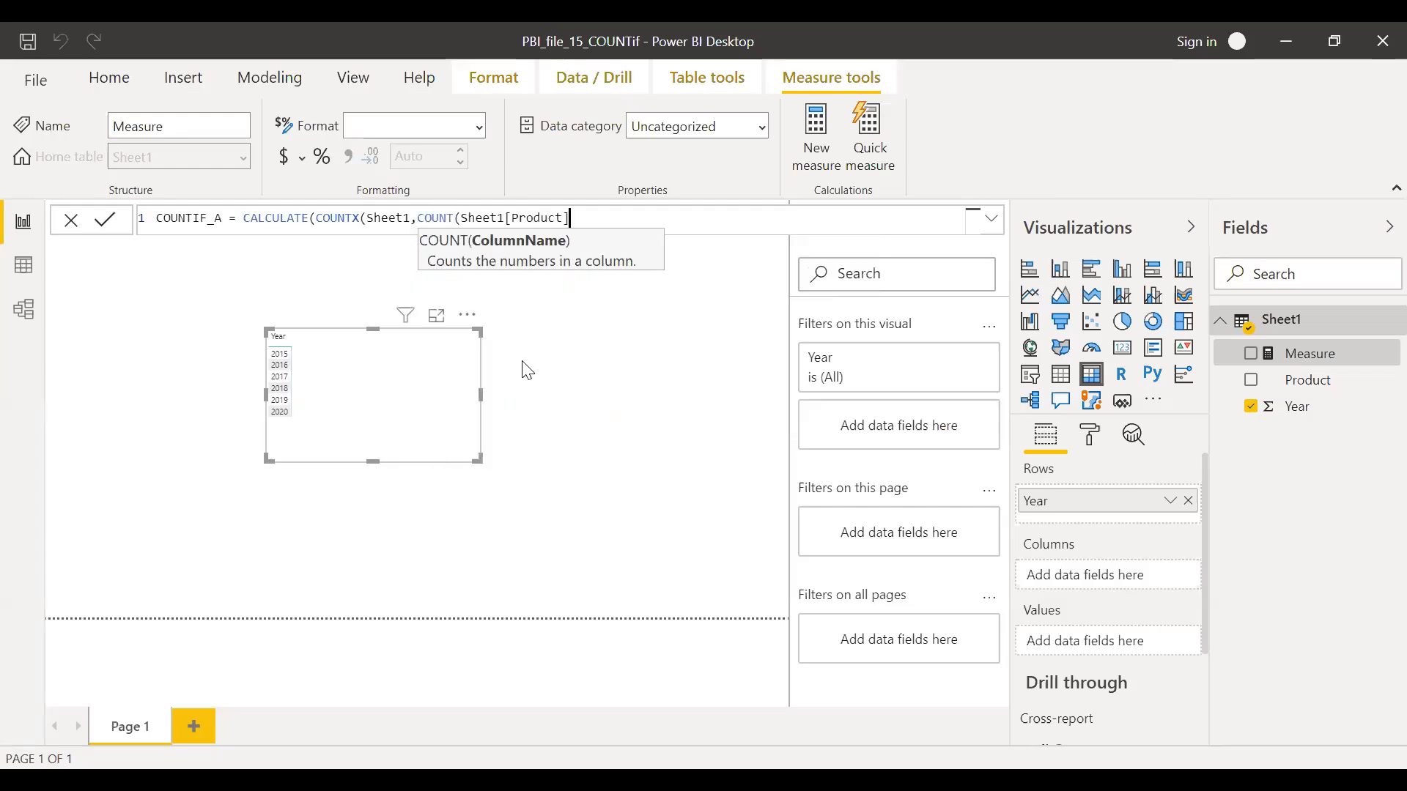
text())
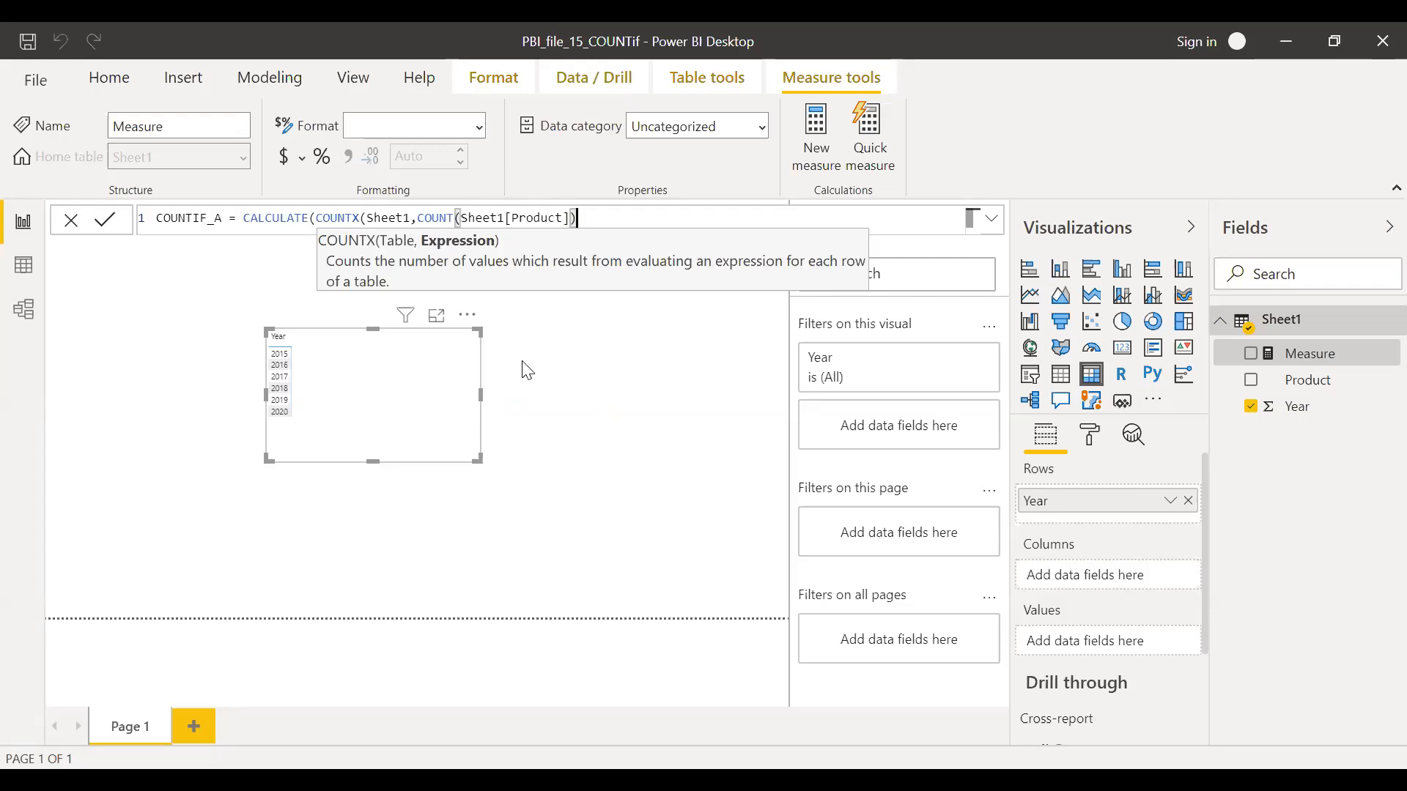
text(,)
key(BackSpace)
text(),)
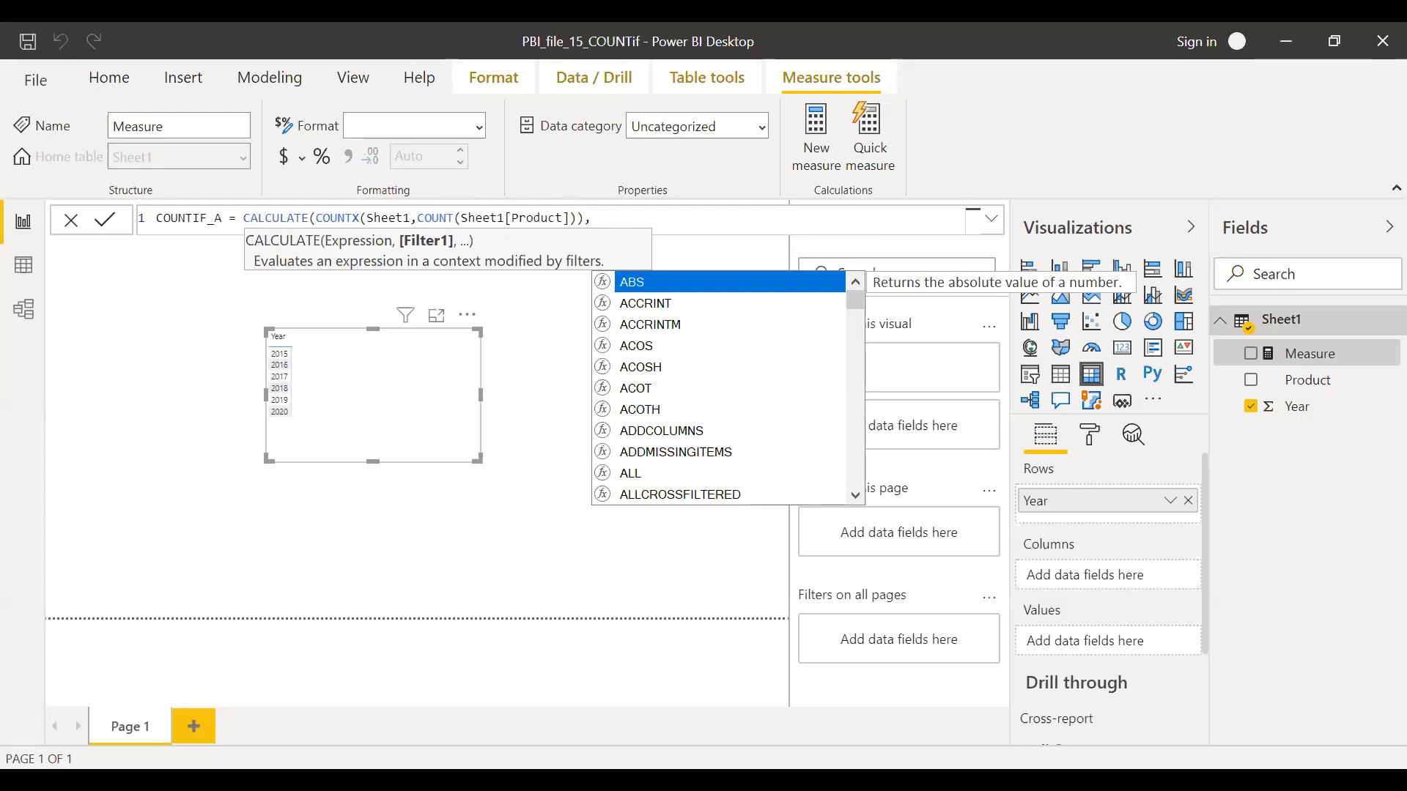
key(Escape)
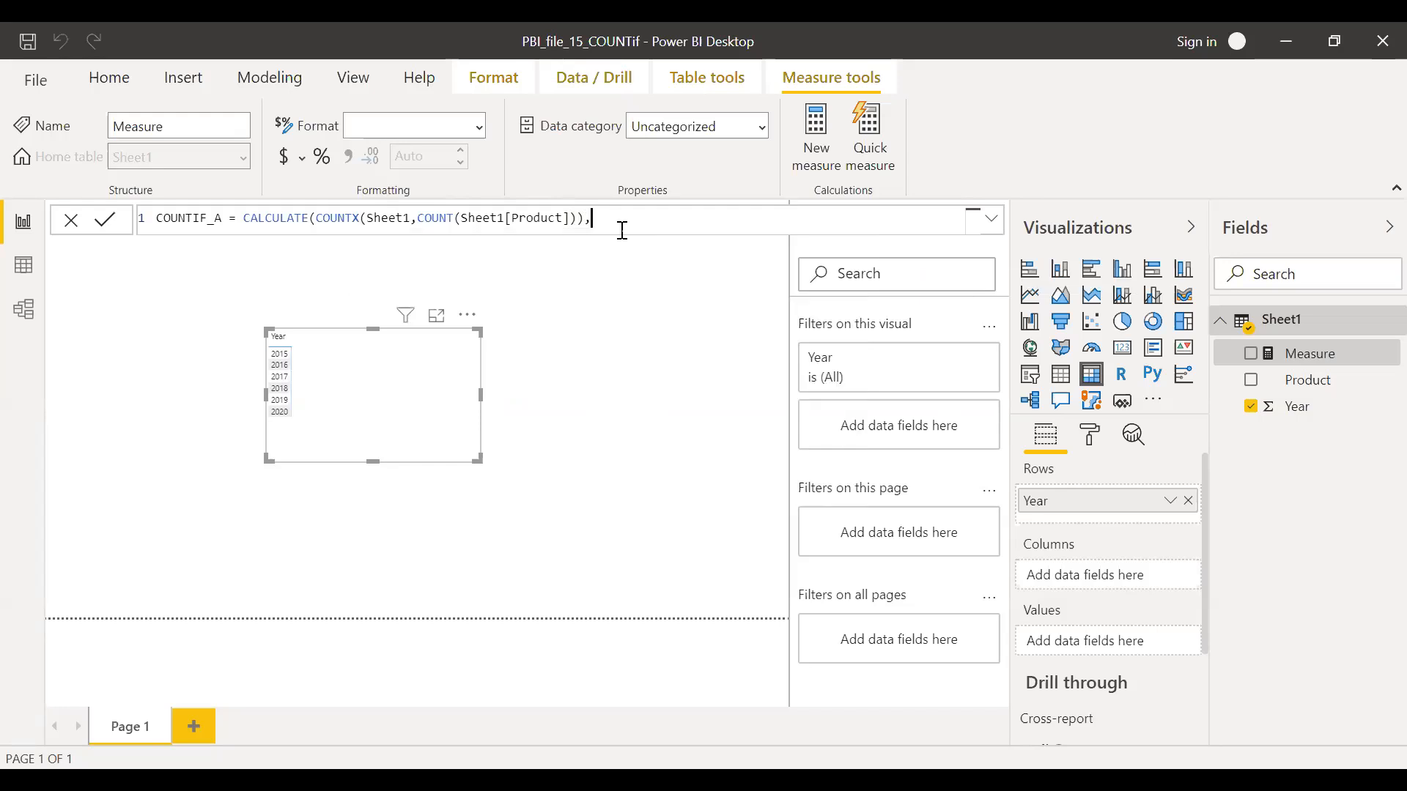
Add the filter Sheet1[Product]= "A" to CALCULATE and commit the COUNTIF_A measure
text(SHE)
key(Down)
key(Tab)
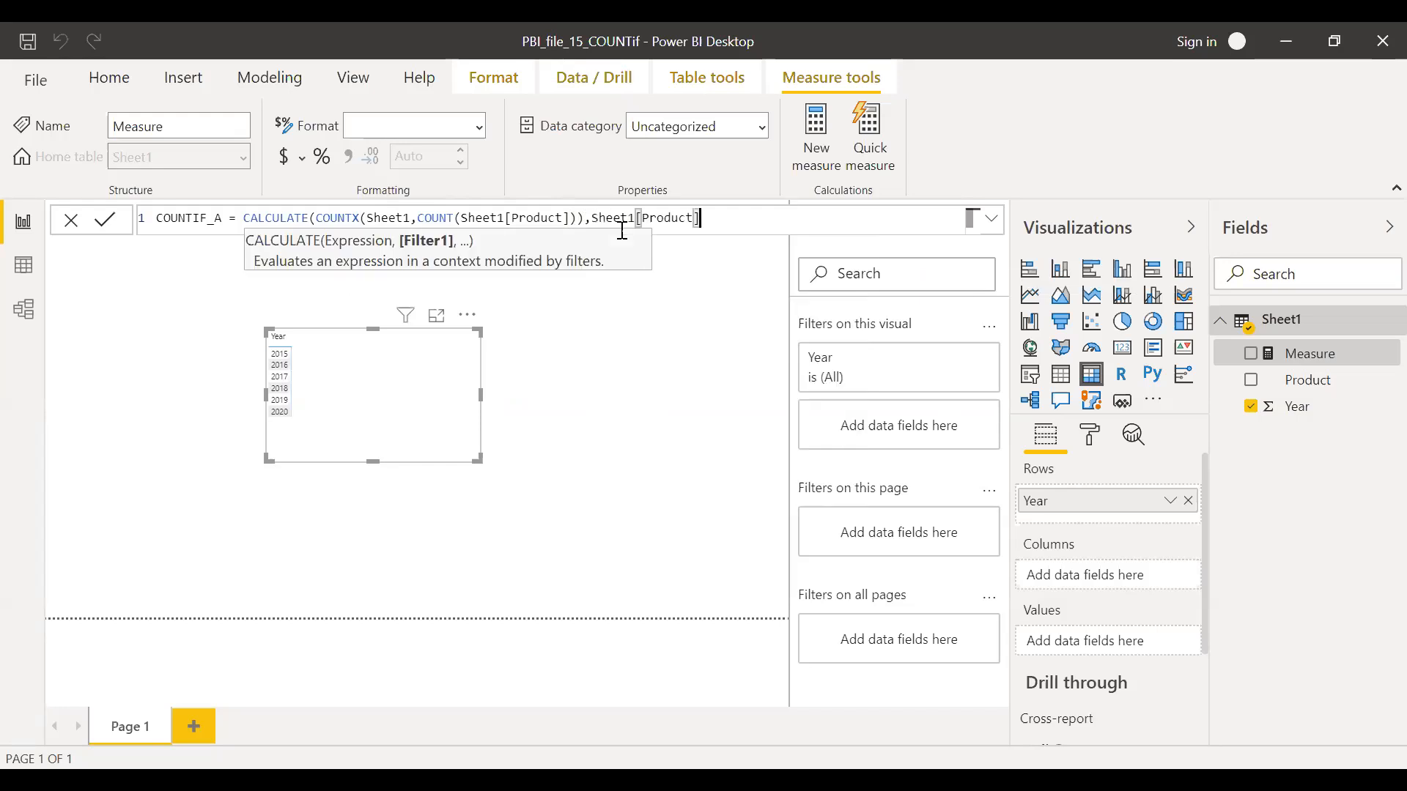
text(= "A")))
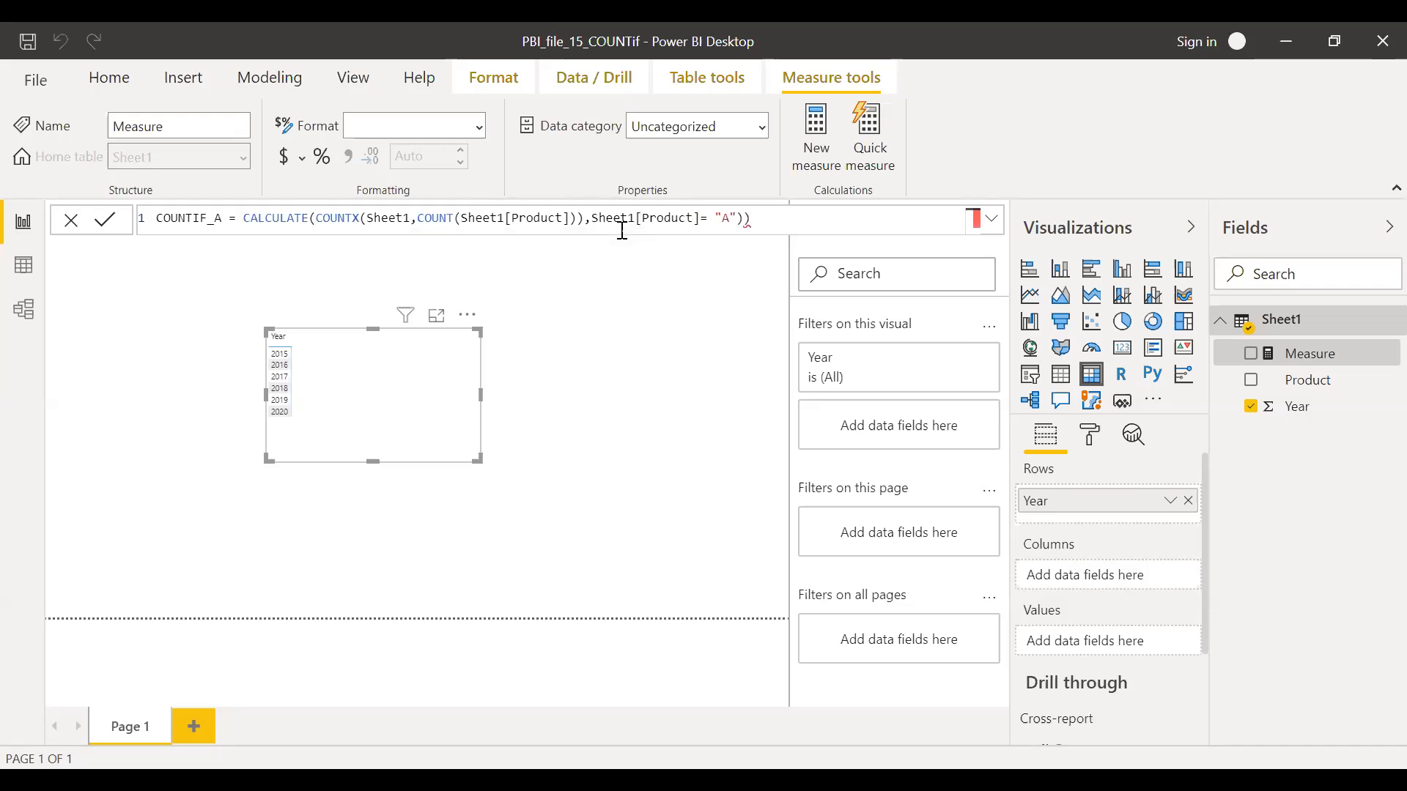
key(BackSpace)
key(Return)
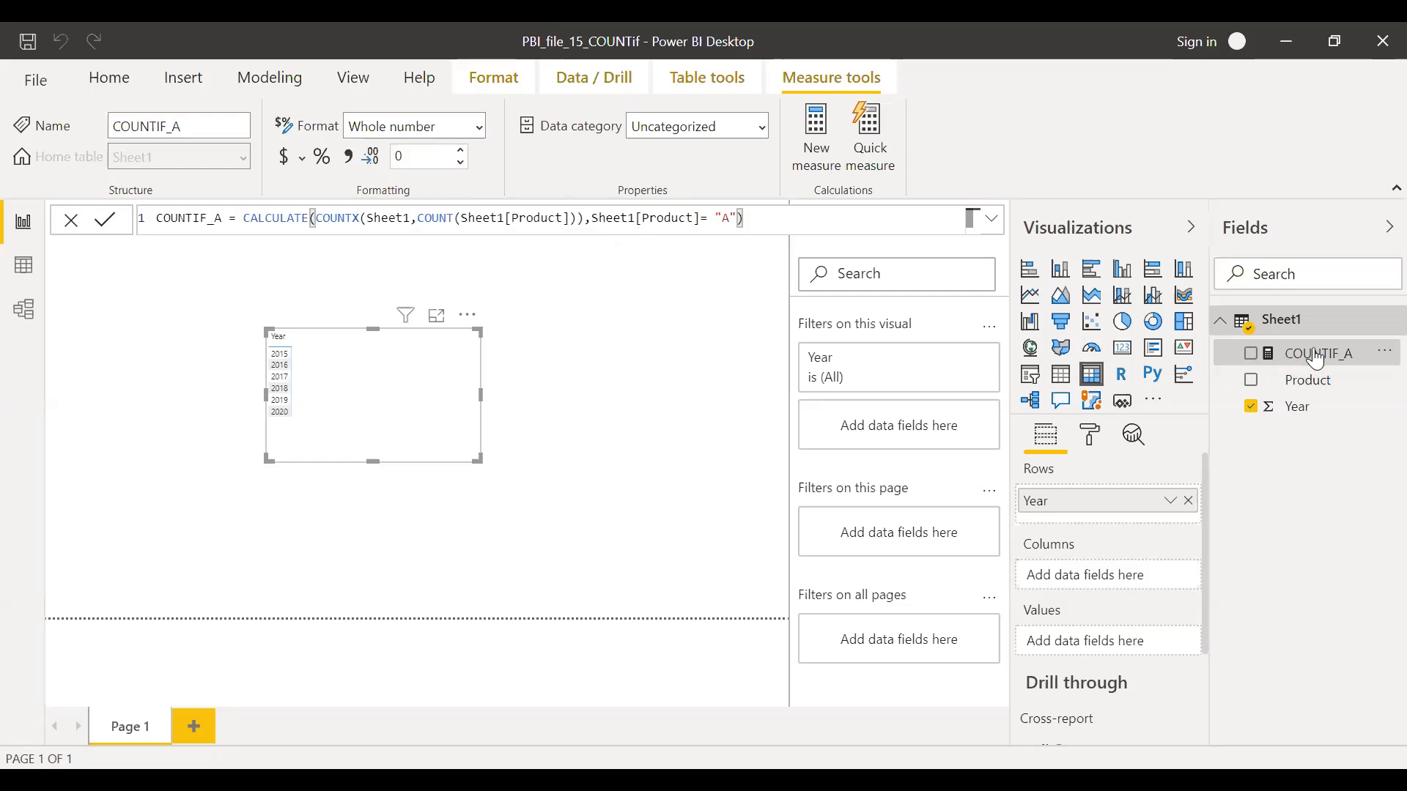
Add the COUNTIF_A measure to the Year matrix as its values
drag(1302, 355, 465, 354)
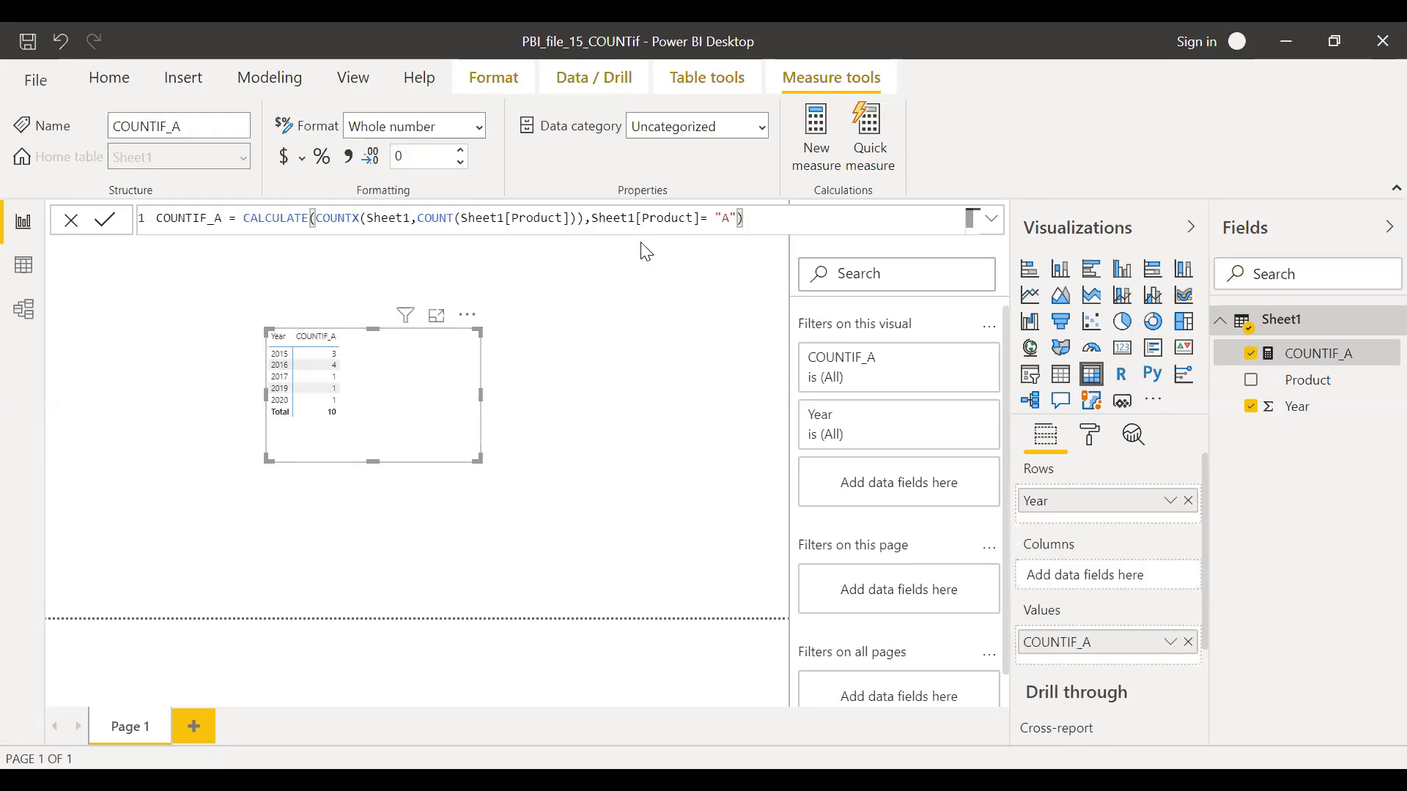
drag(769, 217, 156, 217)
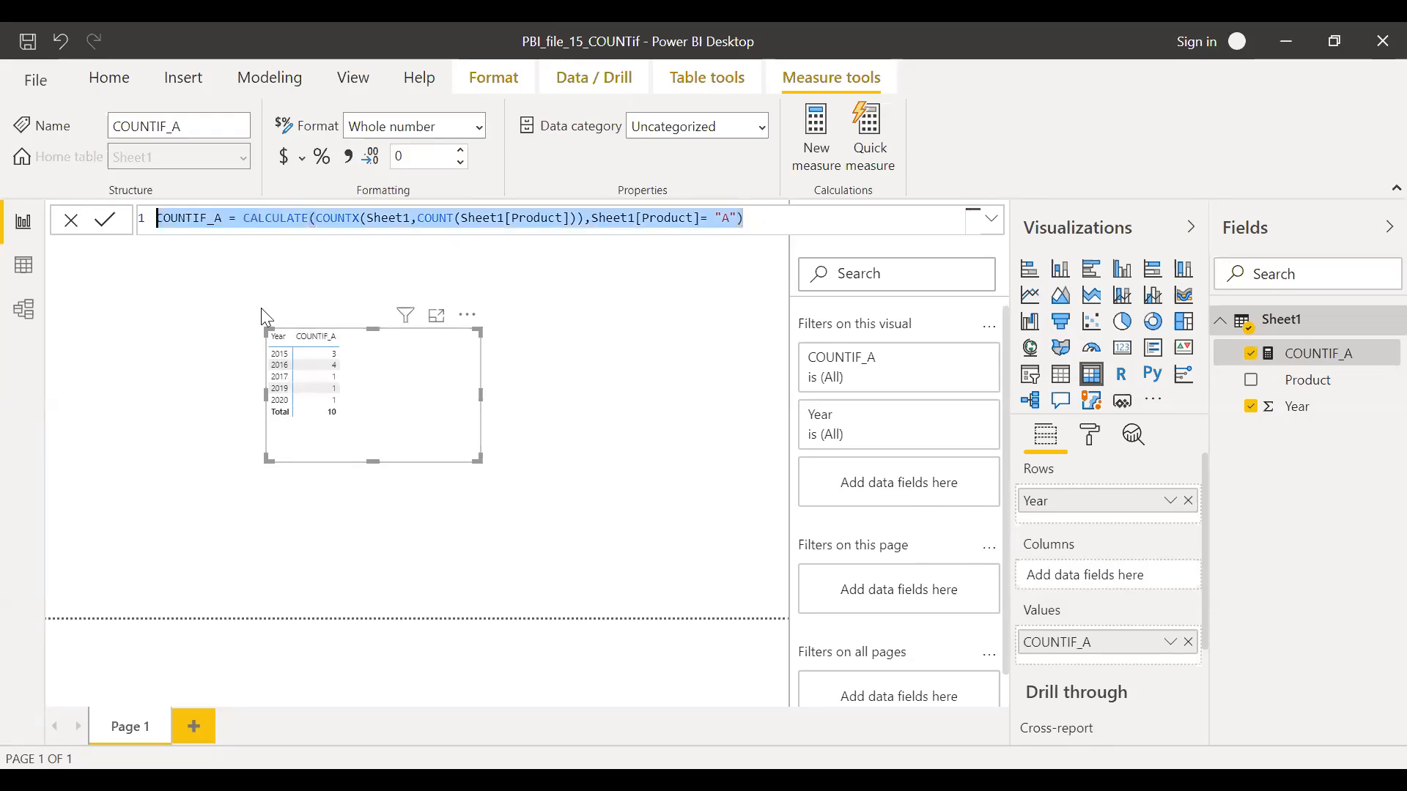
click(633, 315)
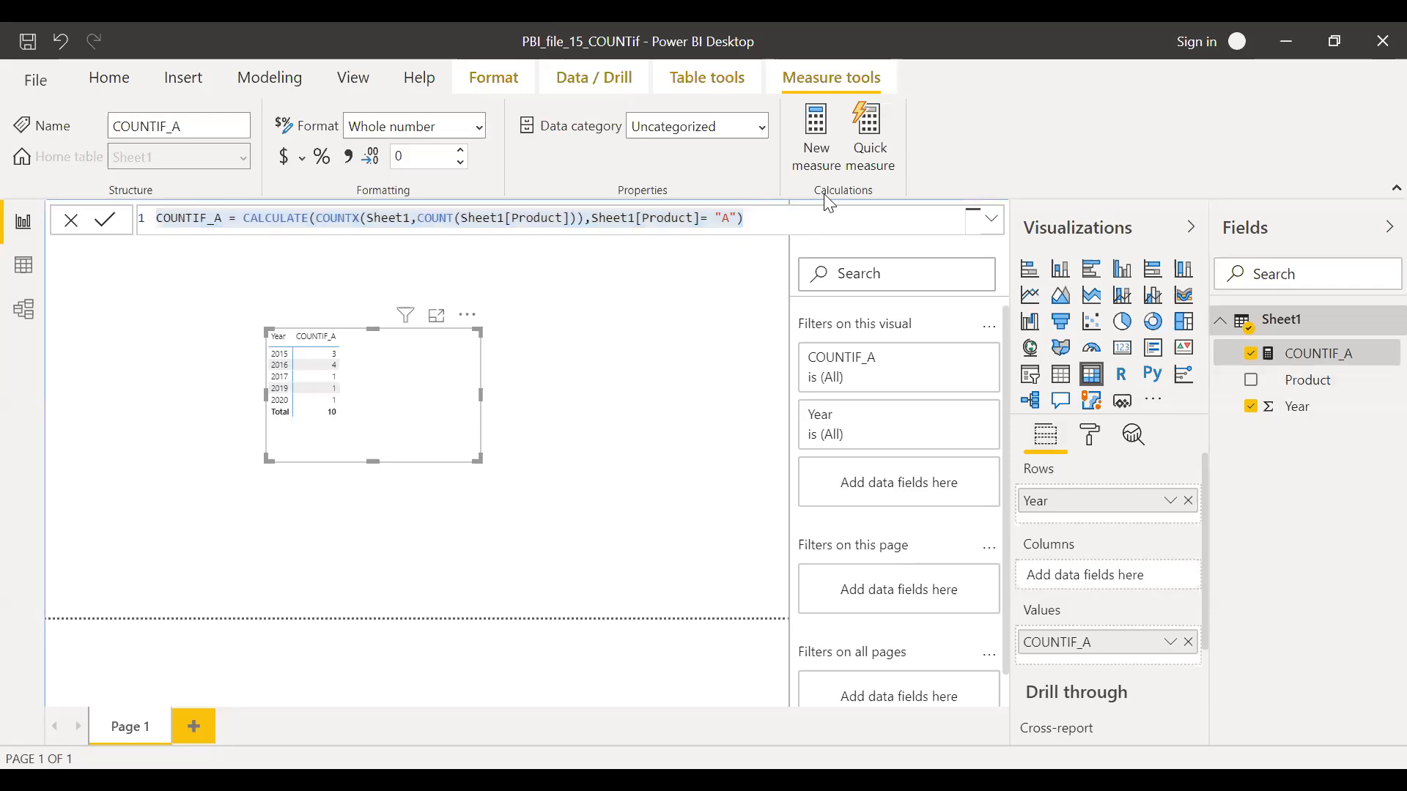
Start another measure named COUNTIF_B and open its formula with CALCULATE
click(820, 160)
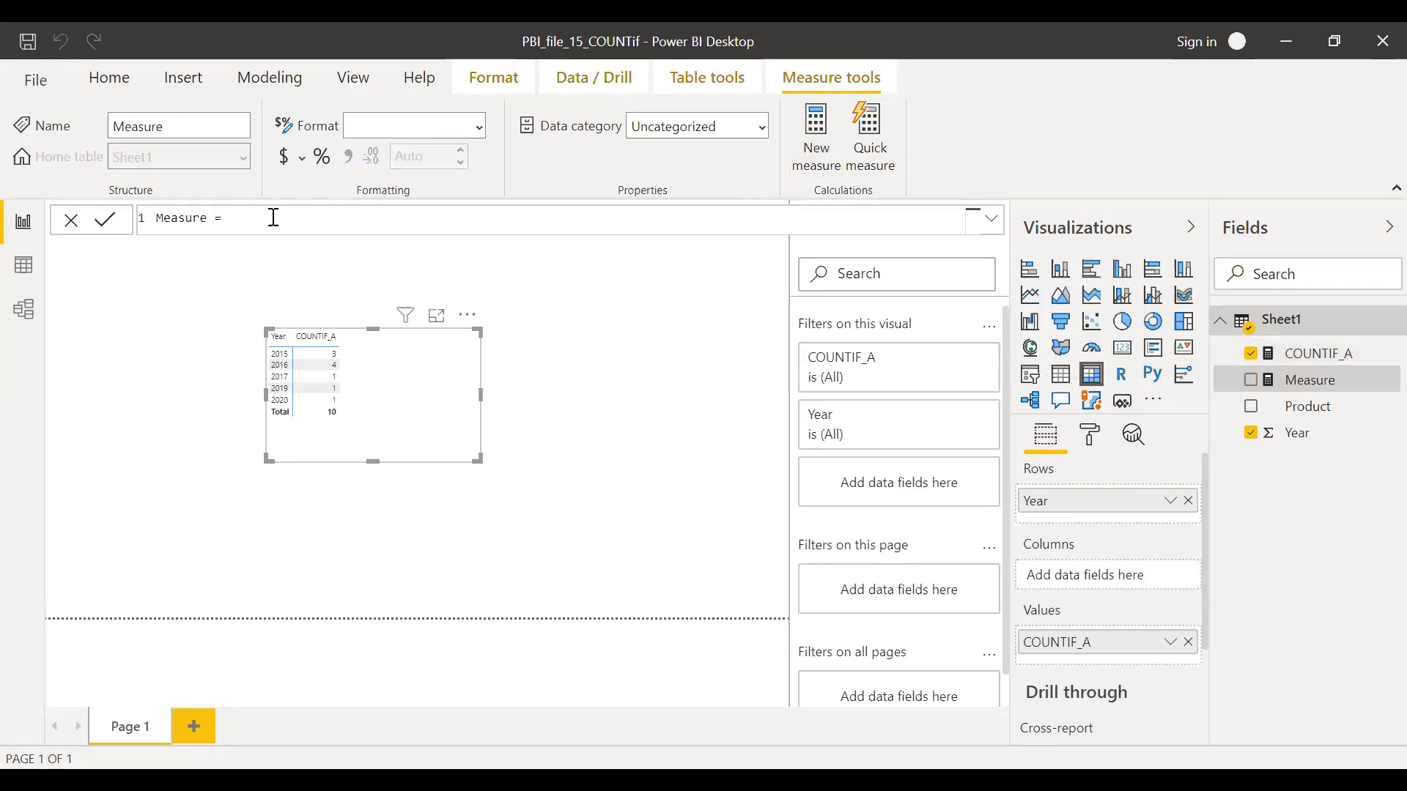
drag(232, 217, 98, 218)
text(CO)
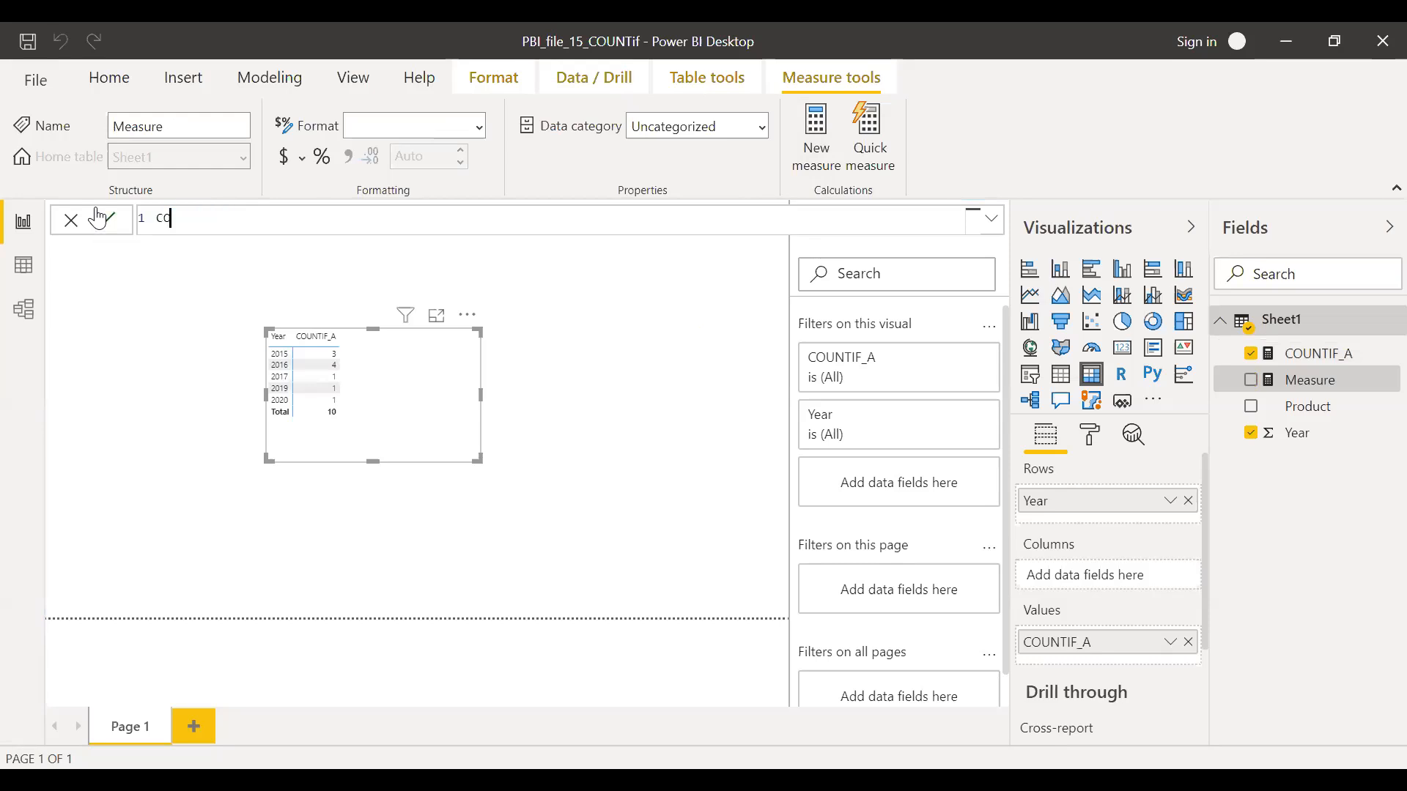
text(UNTIF_B = CAL)
key(Tab)
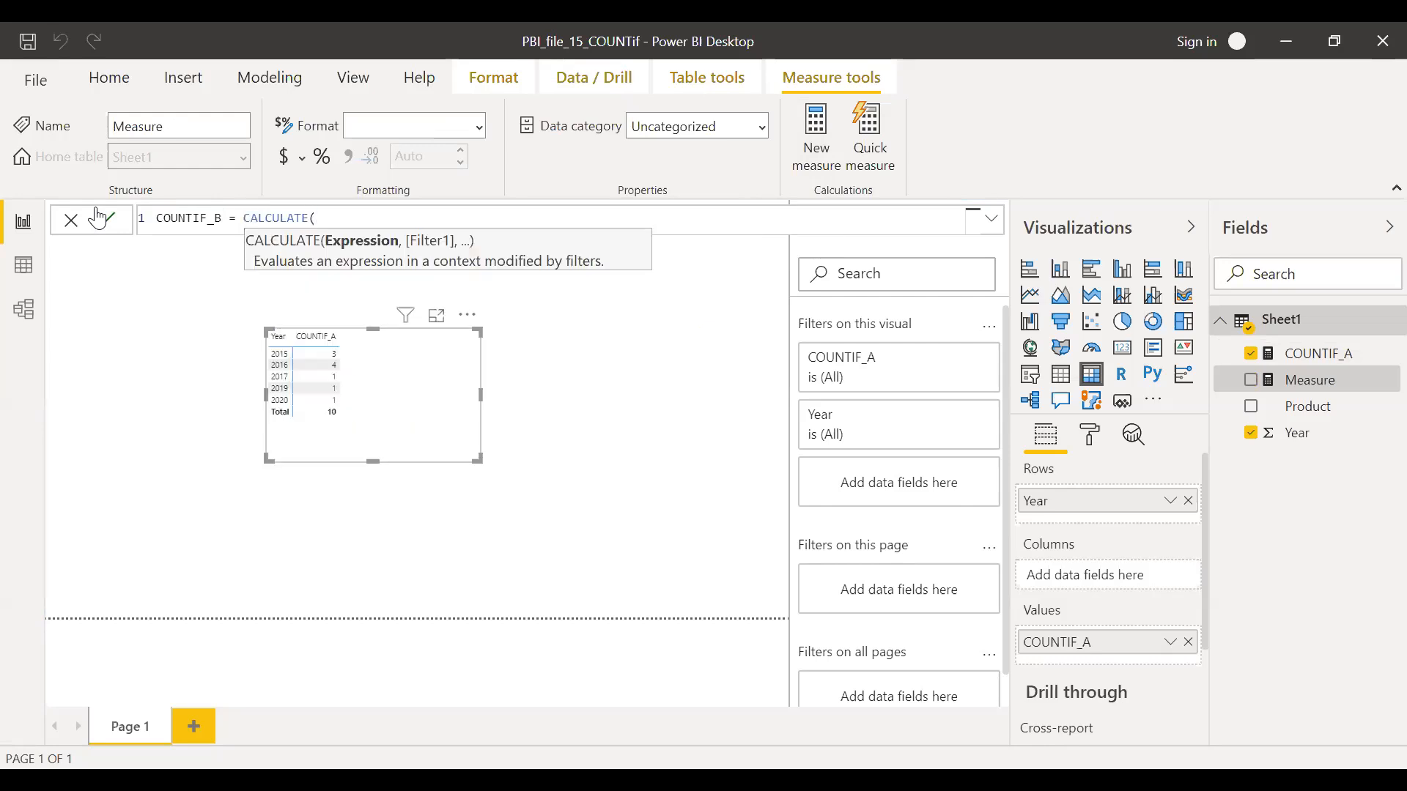
Nest COUNTX inside CALCULATE in the COUNTIF_B formula, with Sheet1 as its table argument
text(COUN)
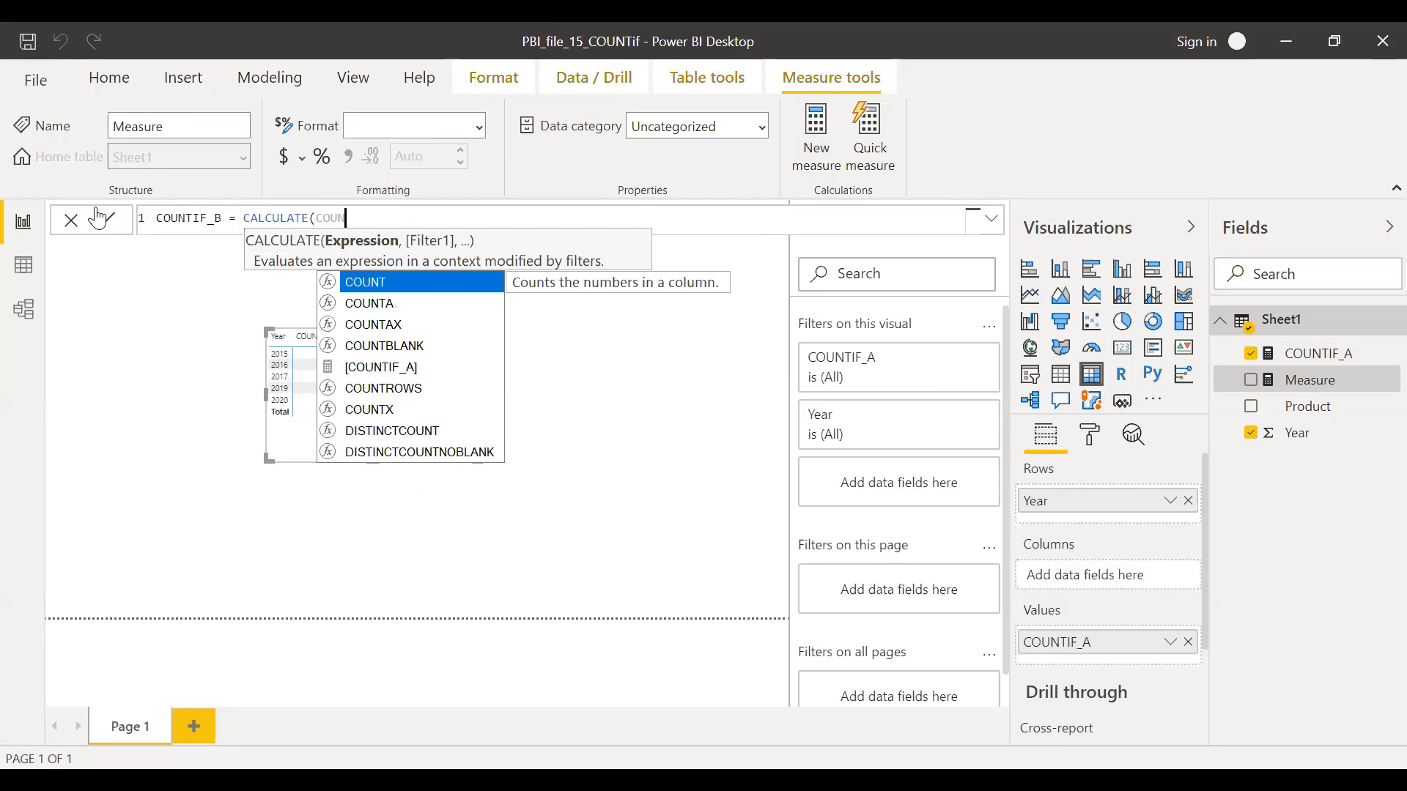
key(Down)
key(Down)
key(Down)
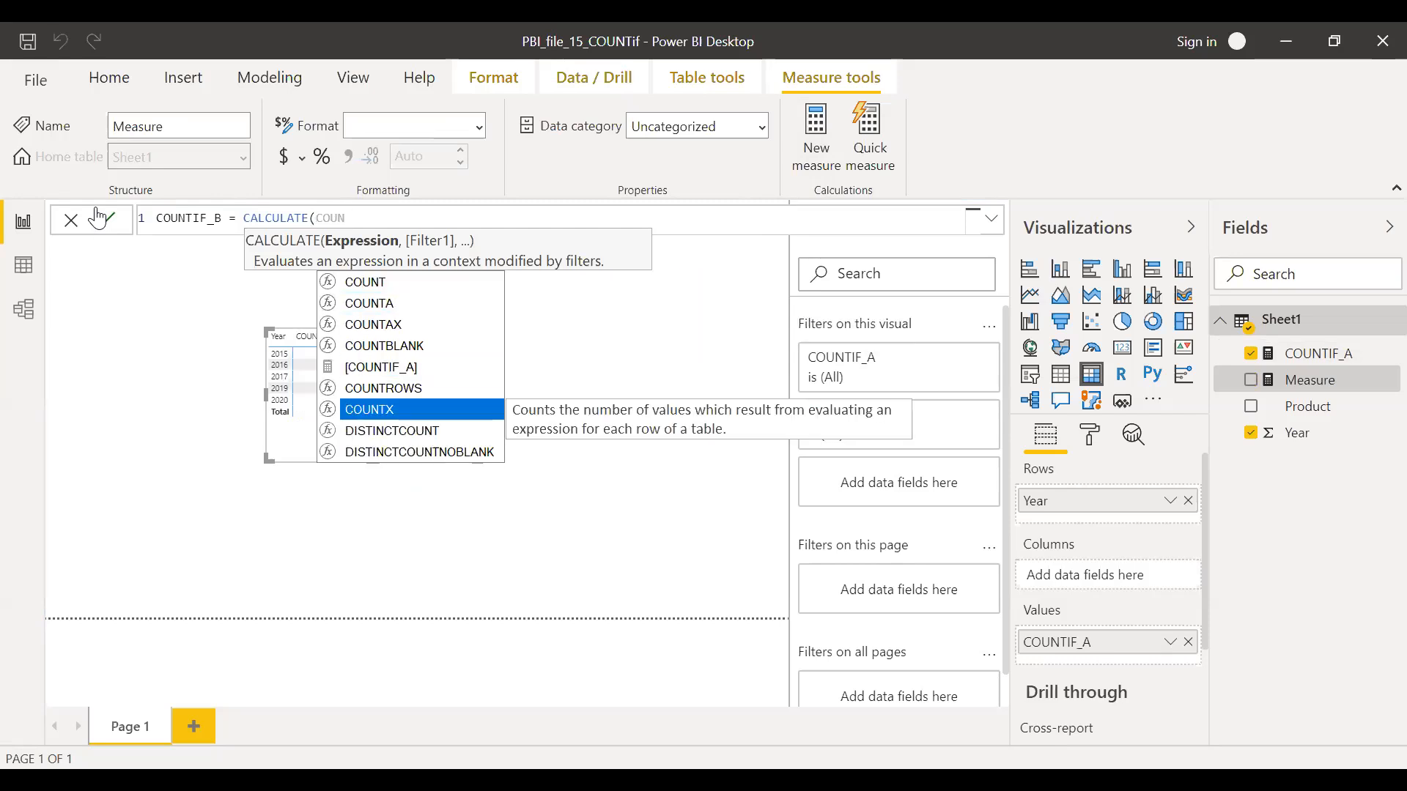
key(Tab)
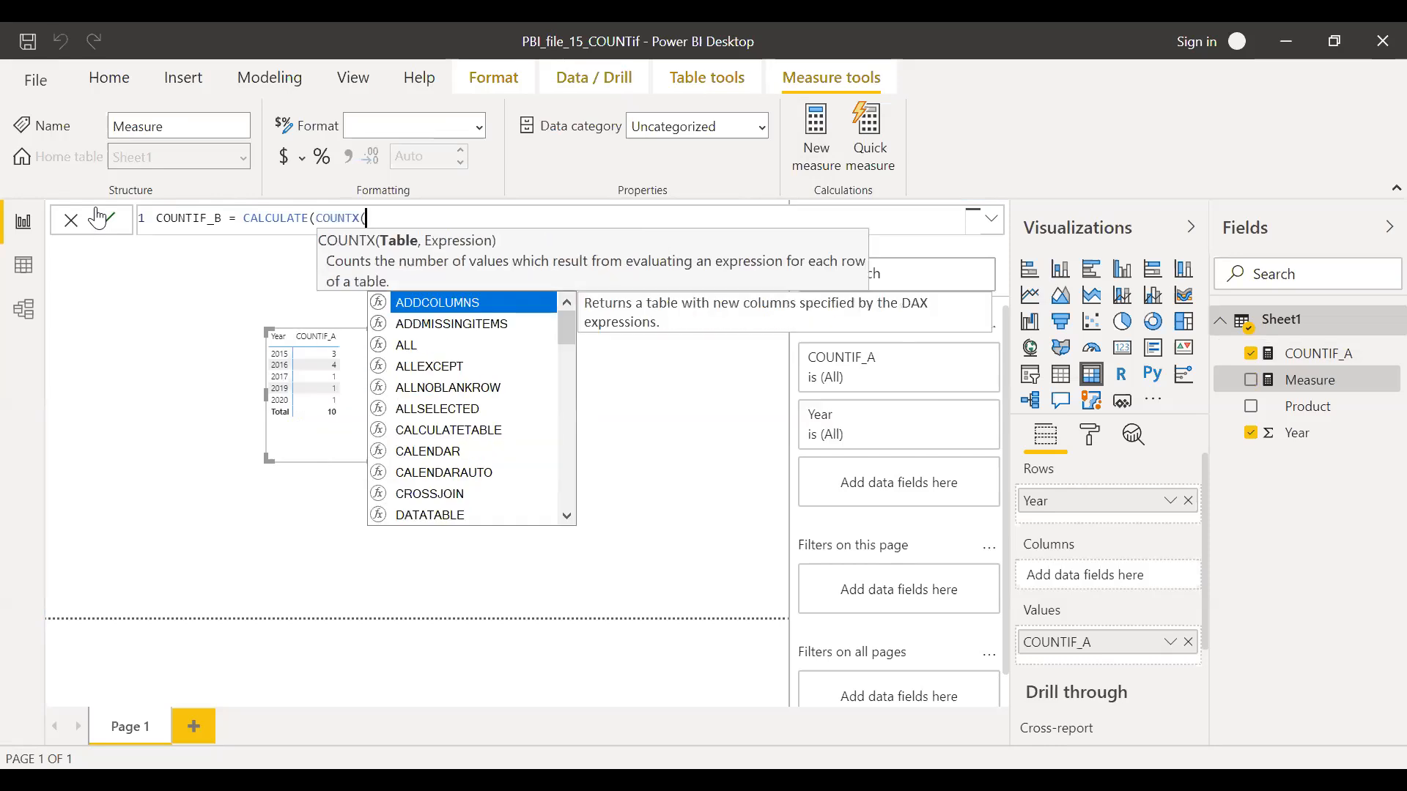
text(SH)
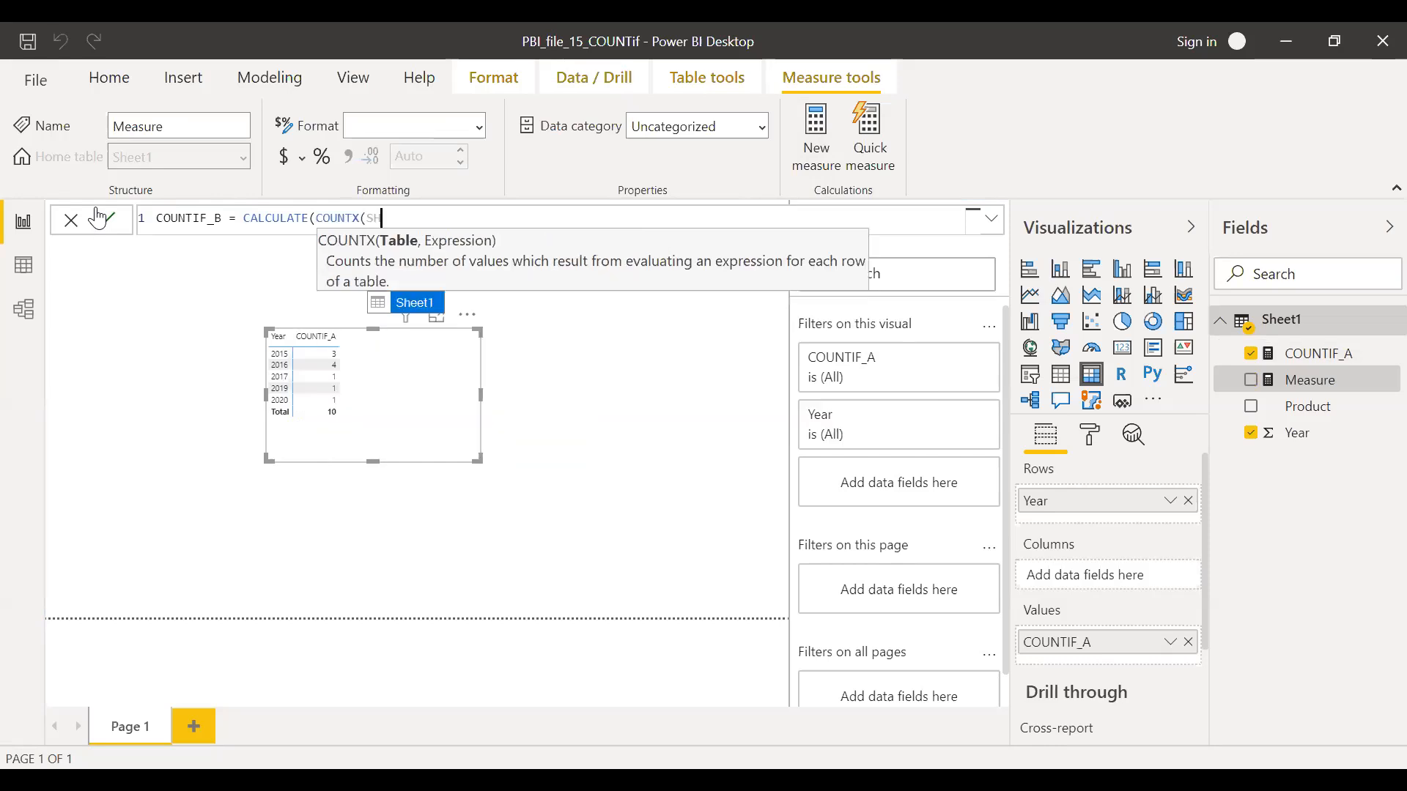
key(Tab)
Enter COUNT(Sheet1[Product]) as the COUNTX expression in COUNTIF_B and close COUNTX
text(,COUNT)
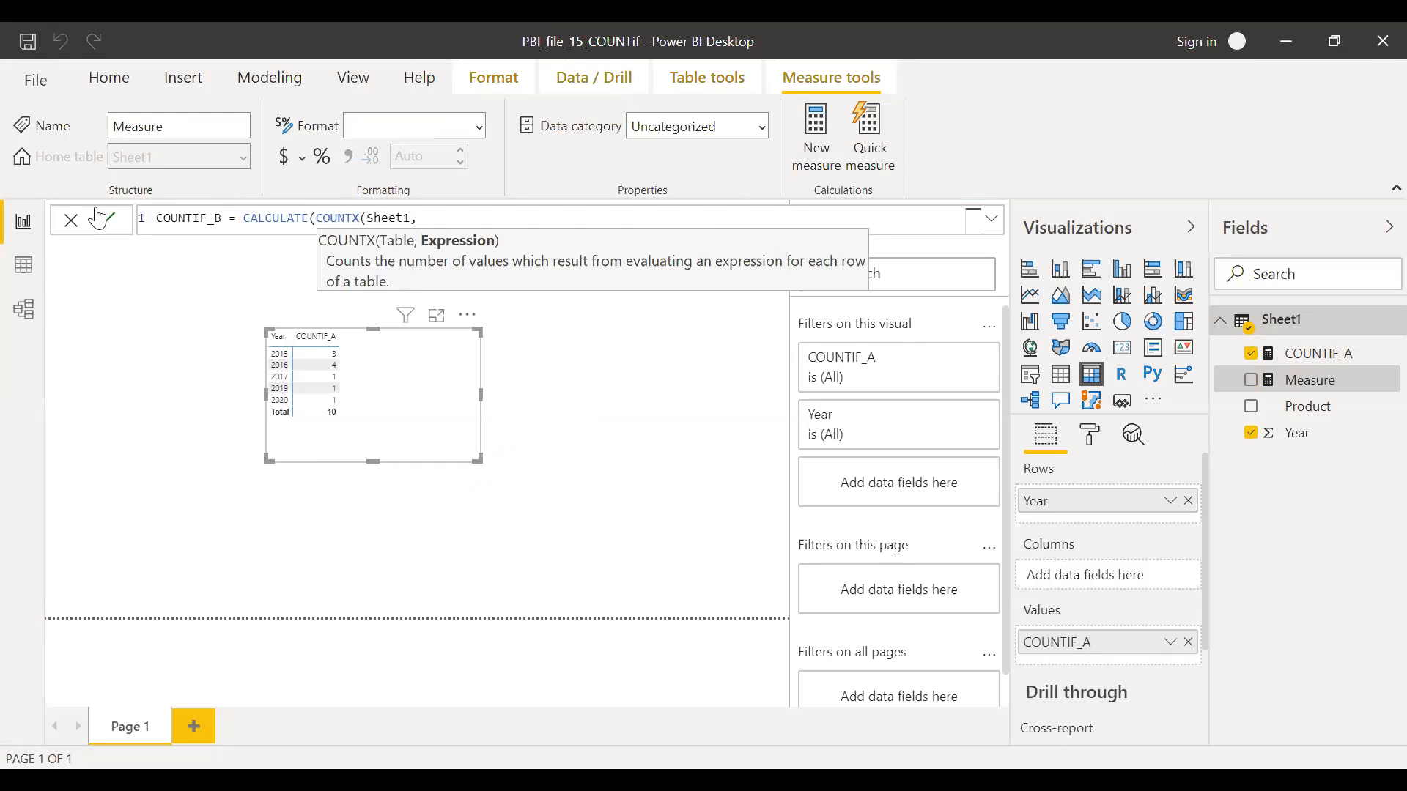
text(()
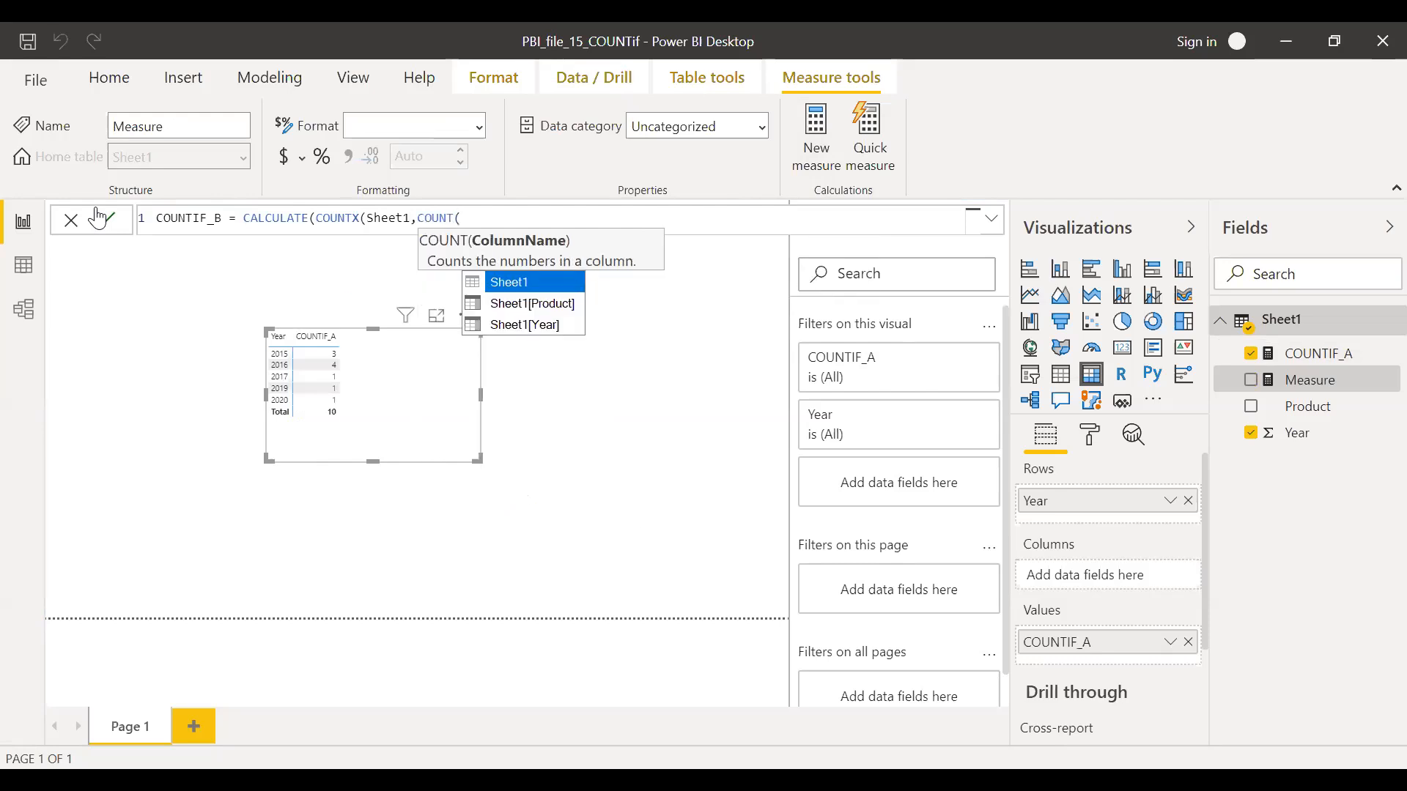
key(Down)
key(Tab)
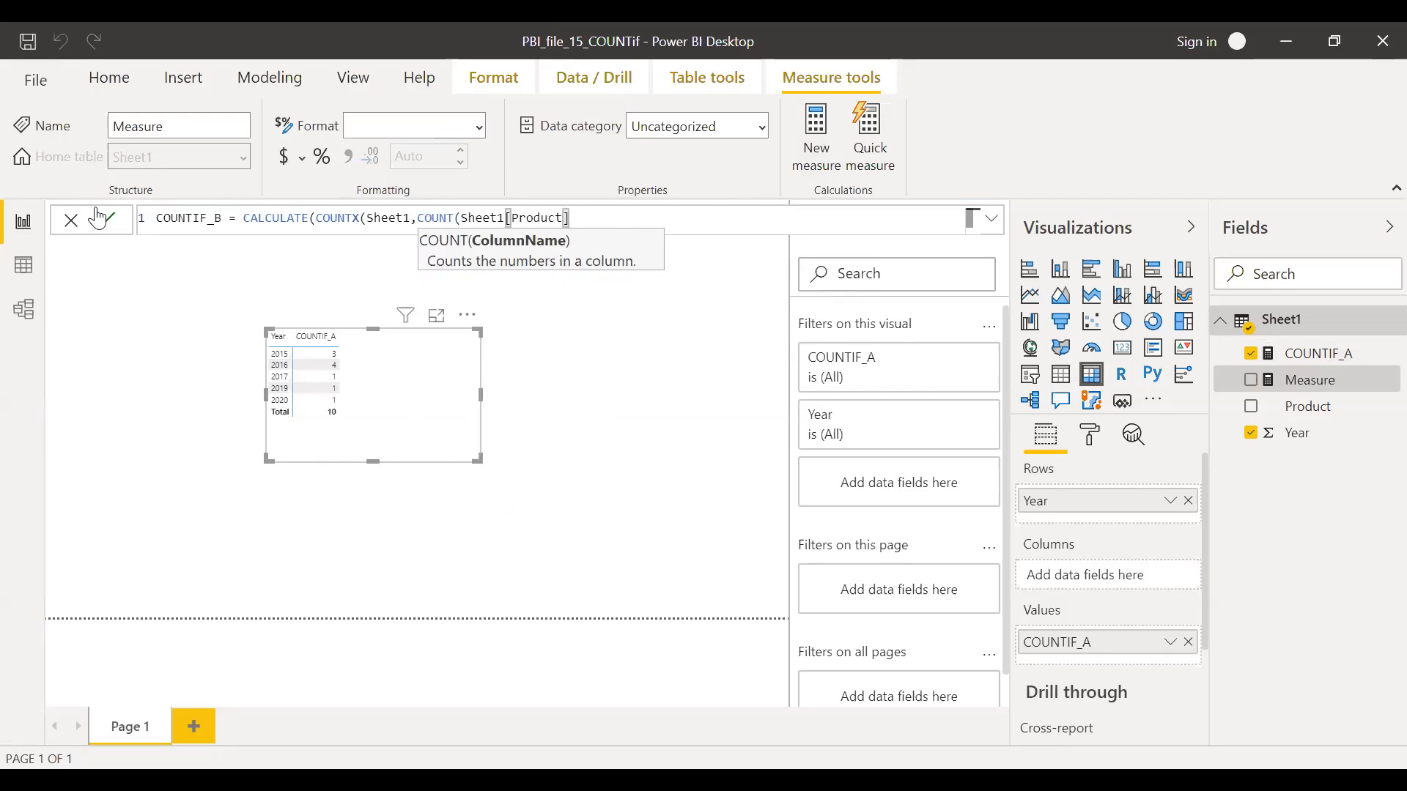
text(),)
key(BackSpace)
text())
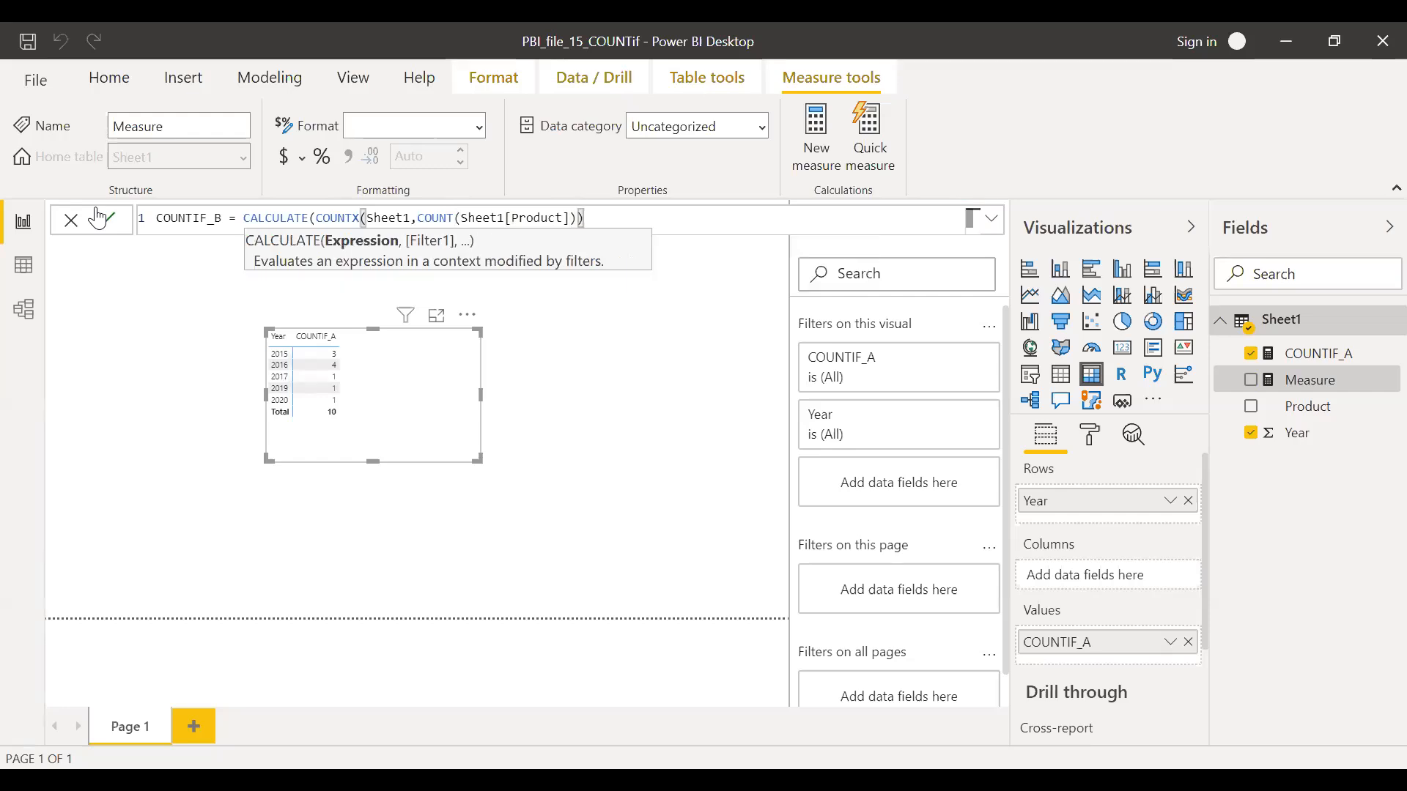
text(,)
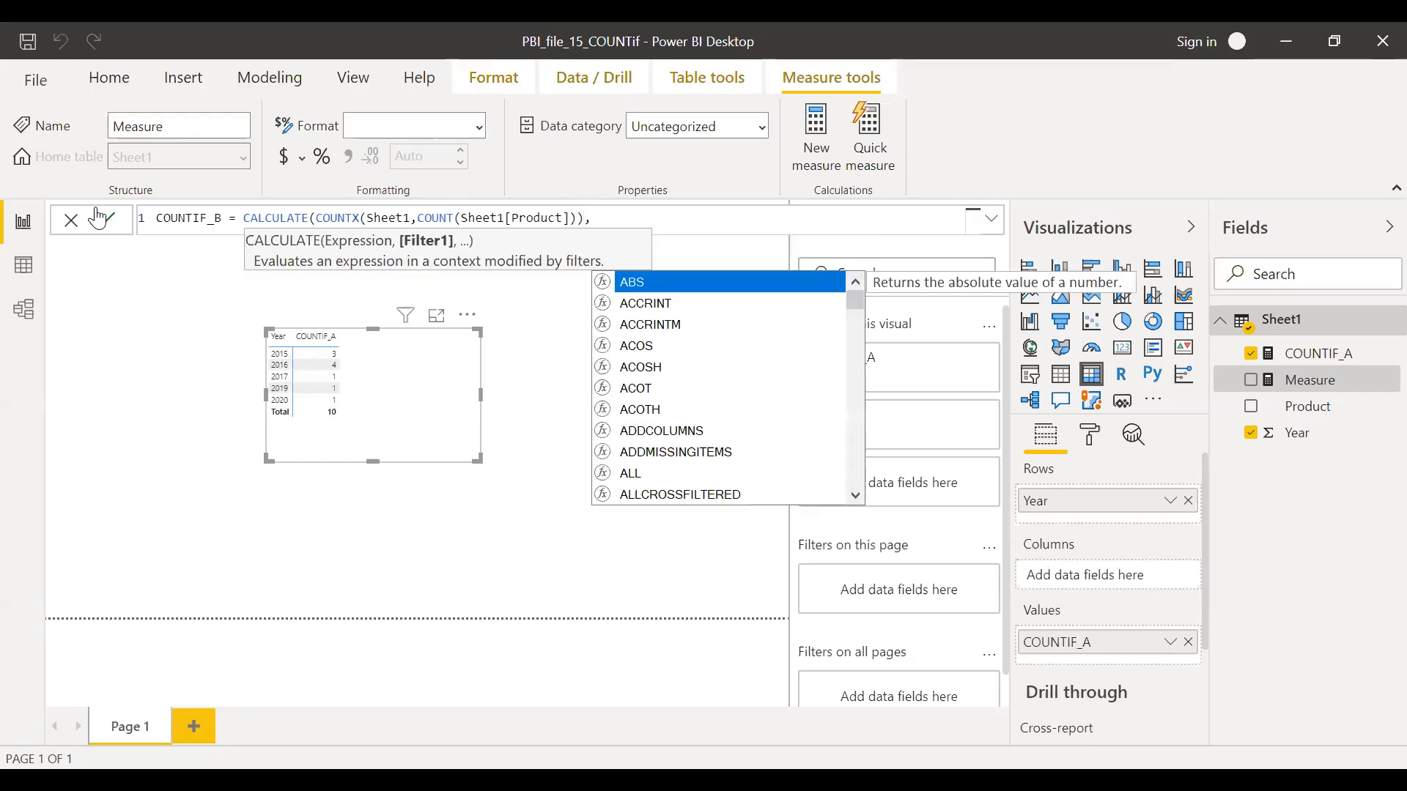
text(PRO)
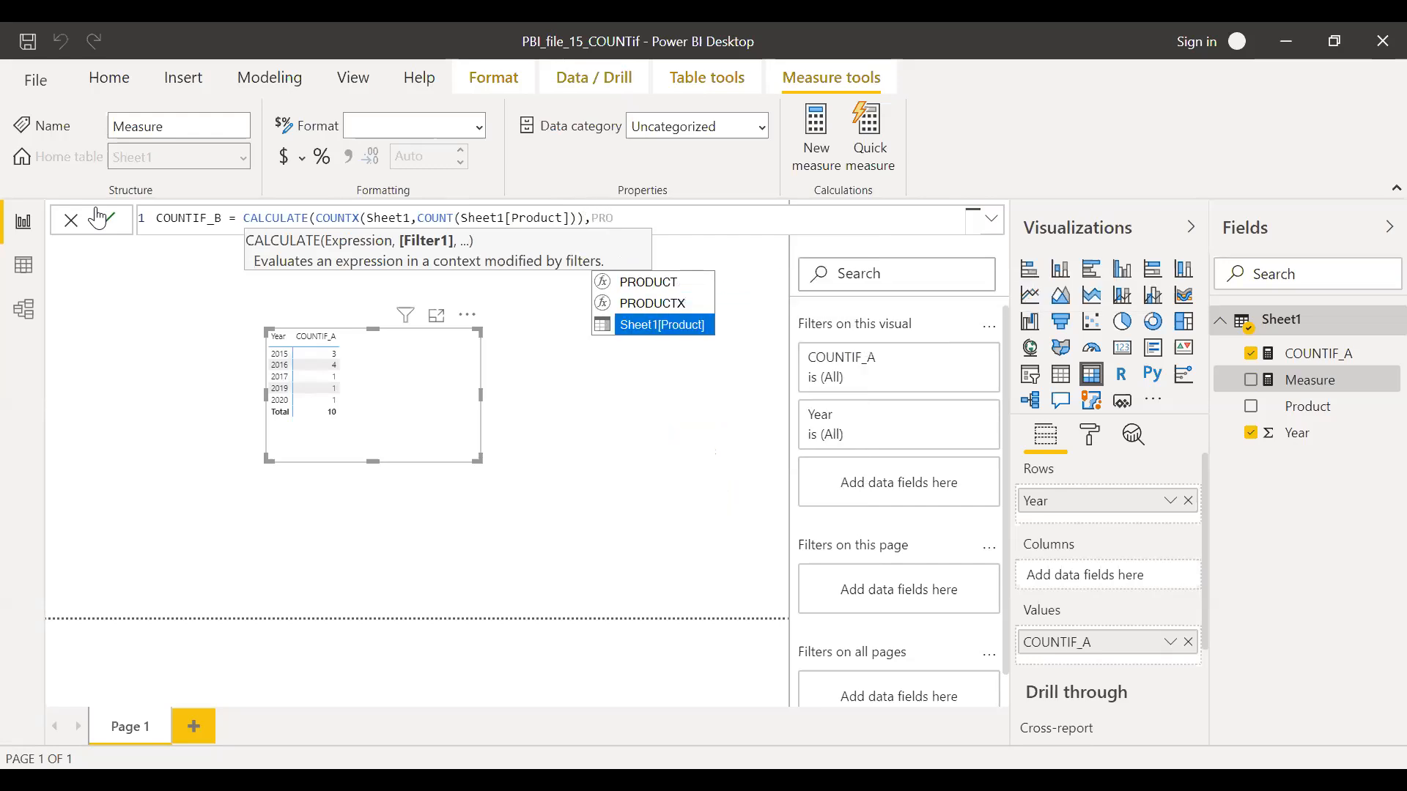
Commit COUNTIF_B with the CALCULATE filter Sheet1[Product]= "A" and add the measure to the Year matrix
key(Tab)
text(=)
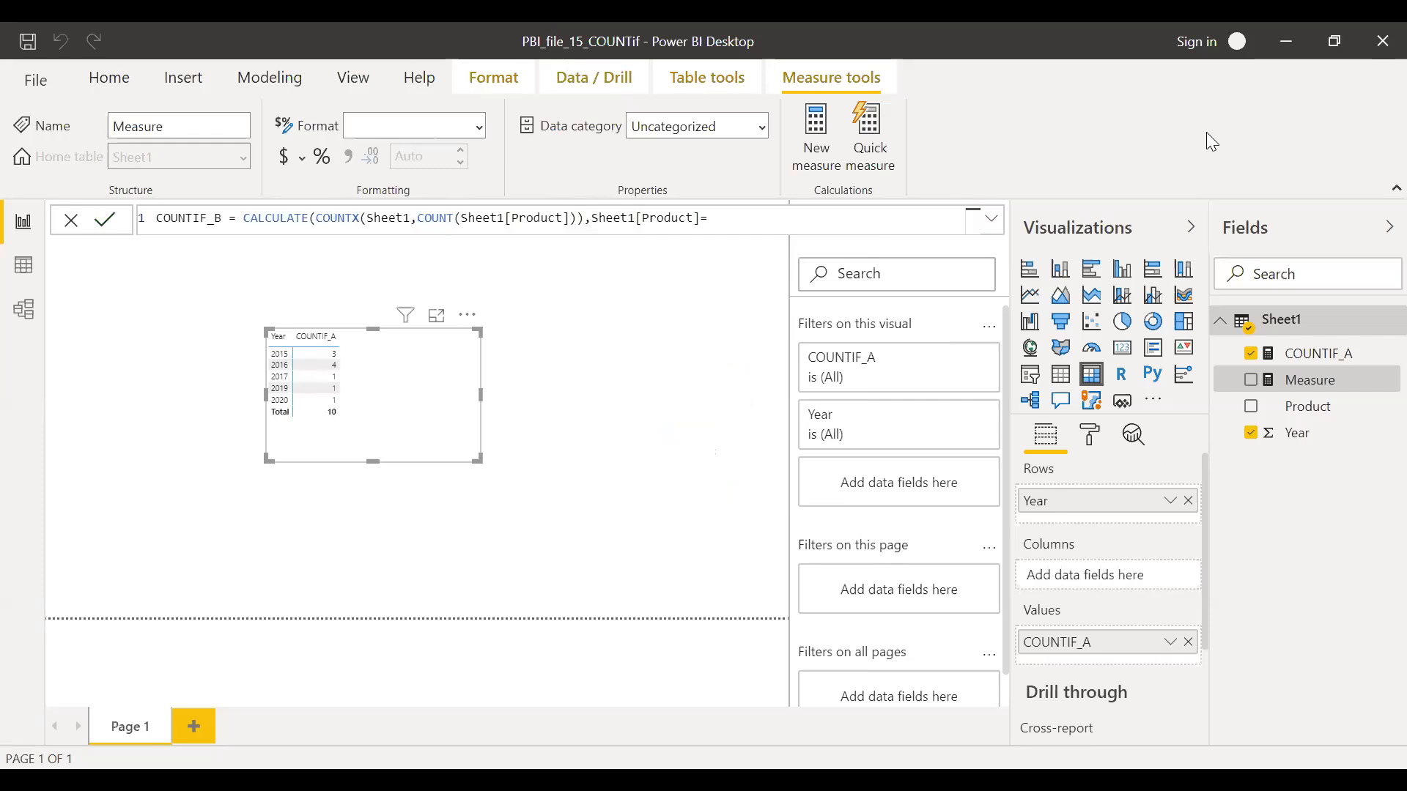
text("A)
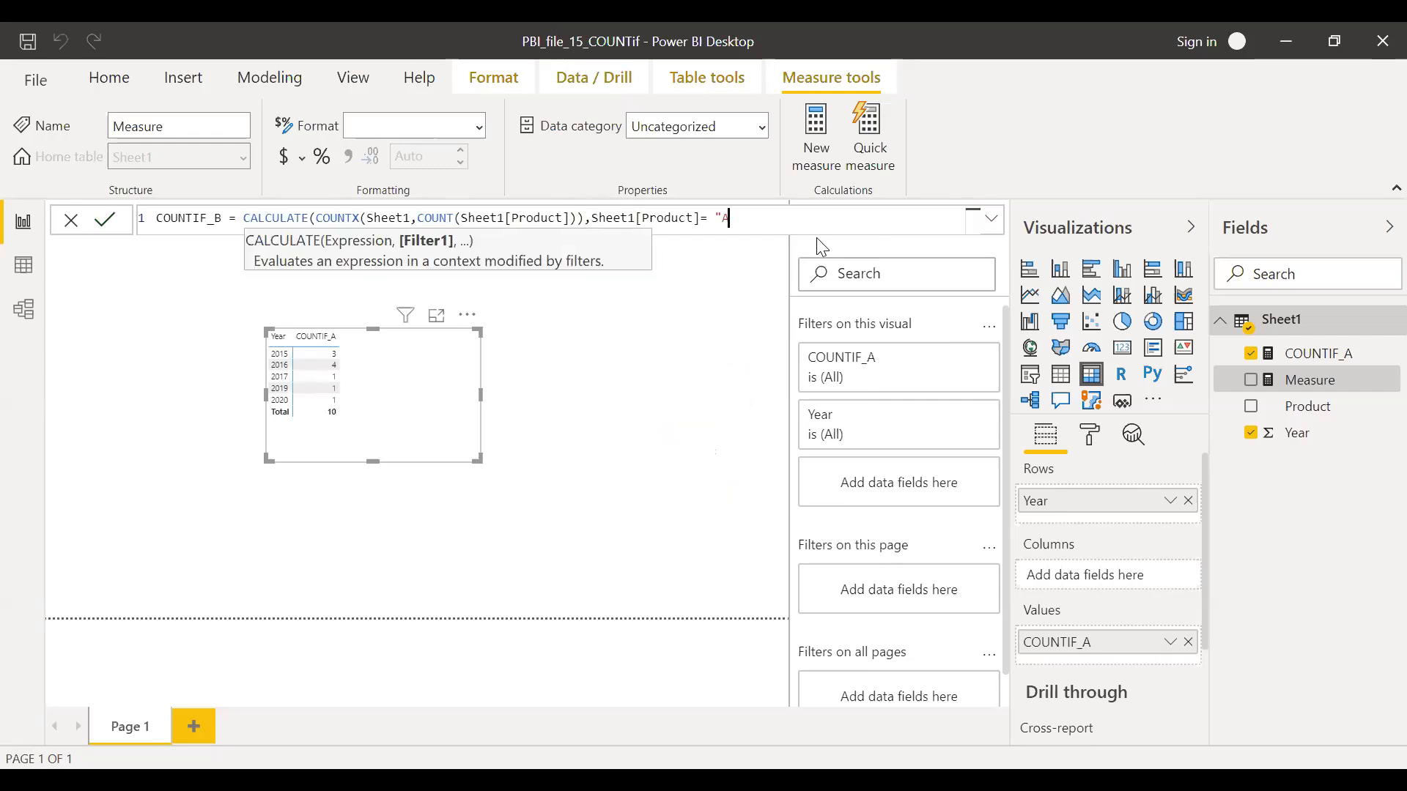
text(")))
key(BackSpace)
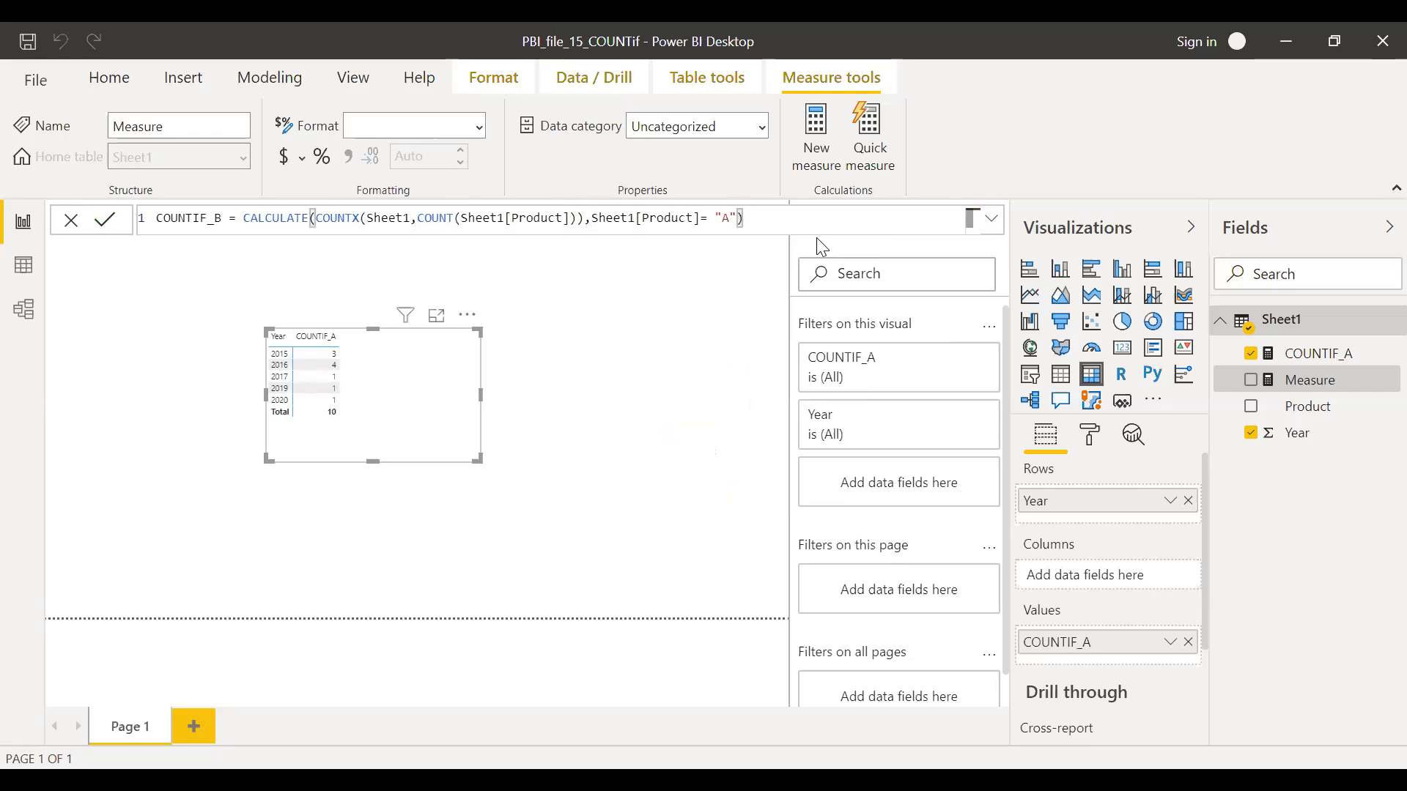
key(Return)
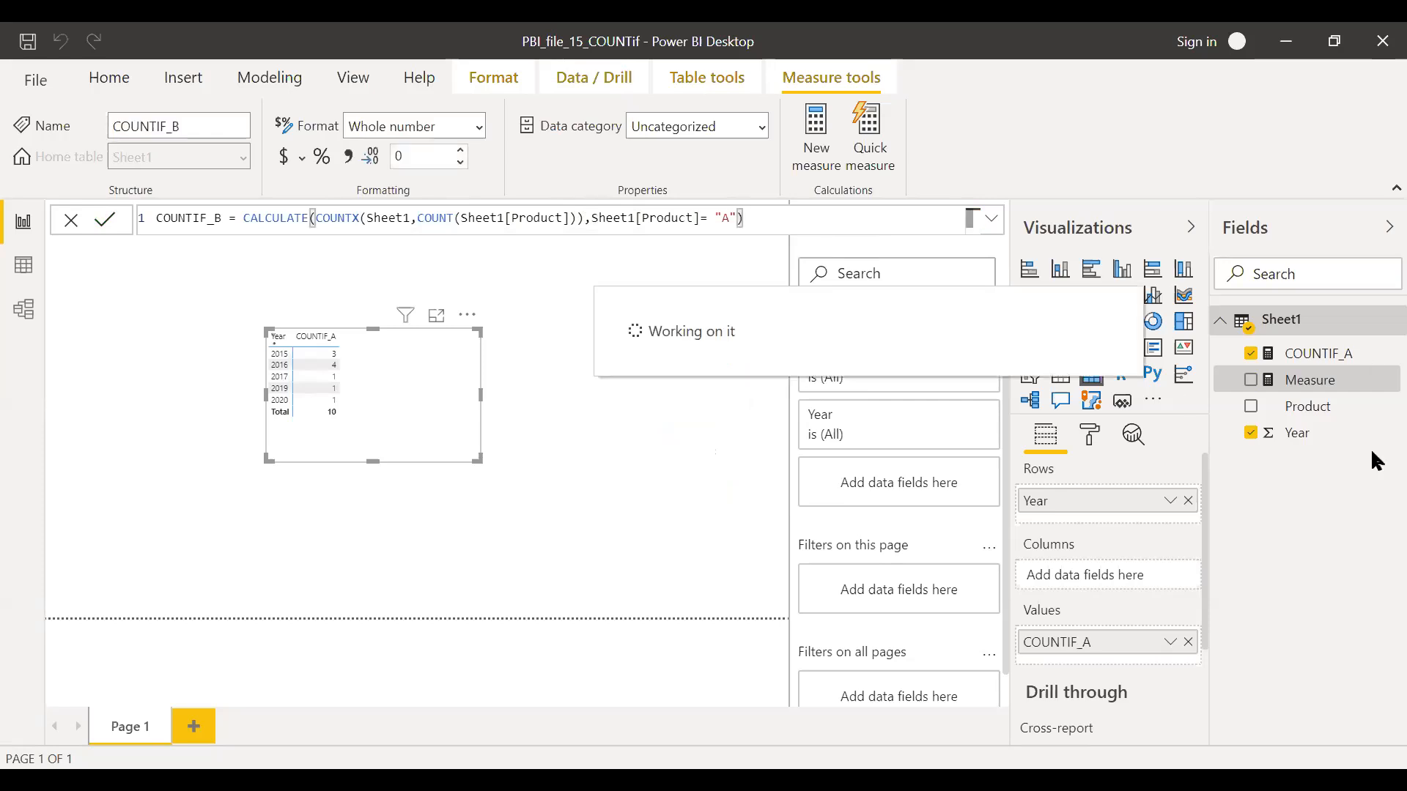
click(1252, 381)
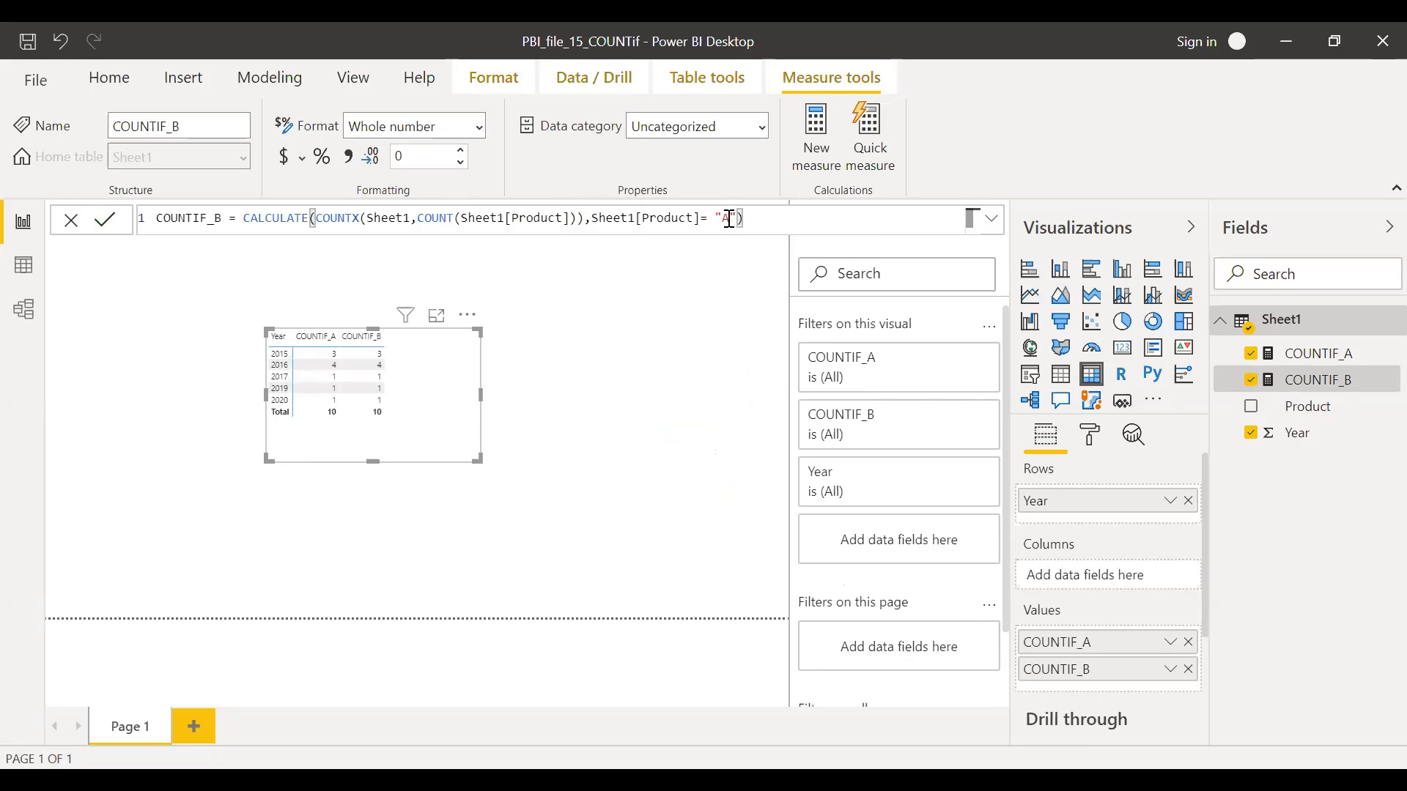
Change the product filter value in the COUNTIF_B formula to "B" and commit the measure
key(BackSpace)
text(B)
key(Return)
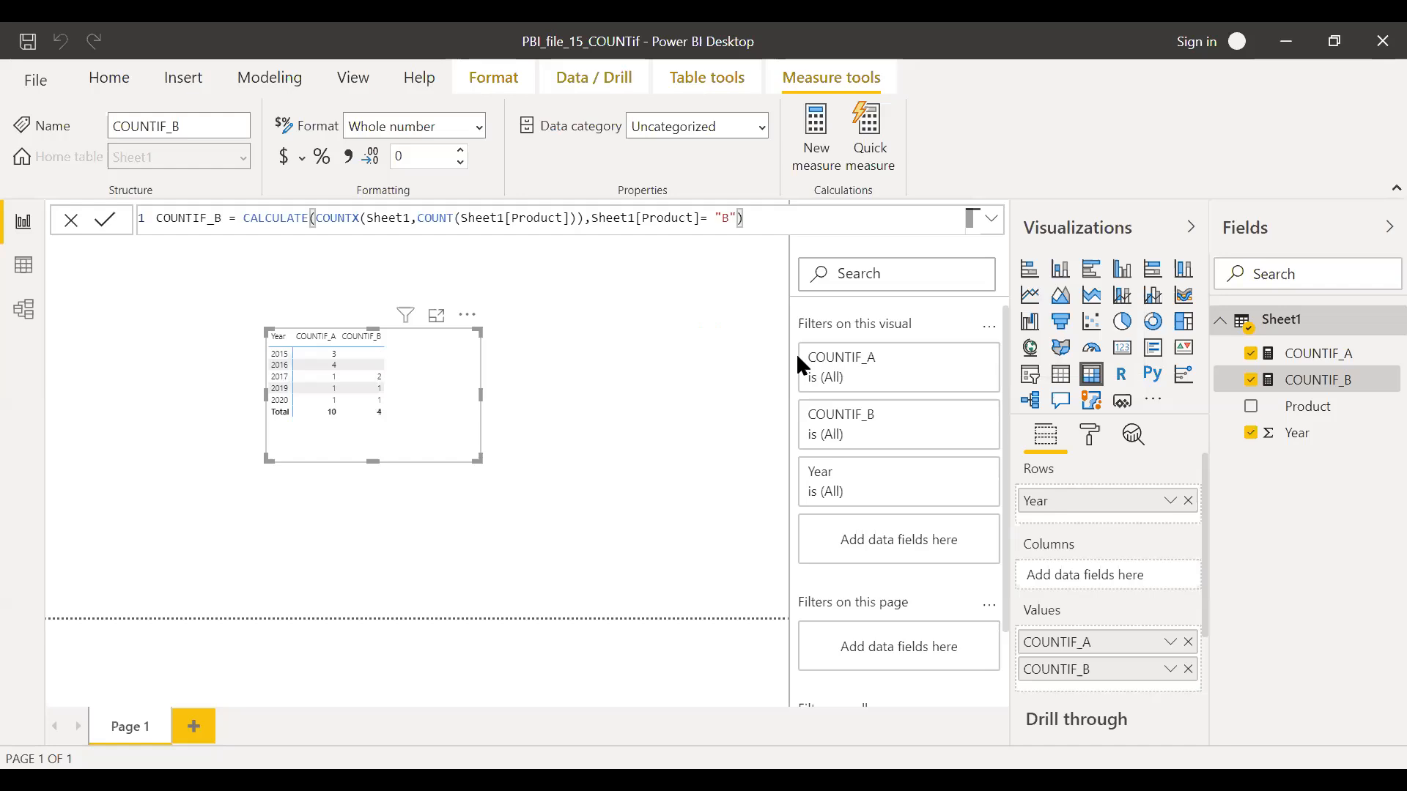